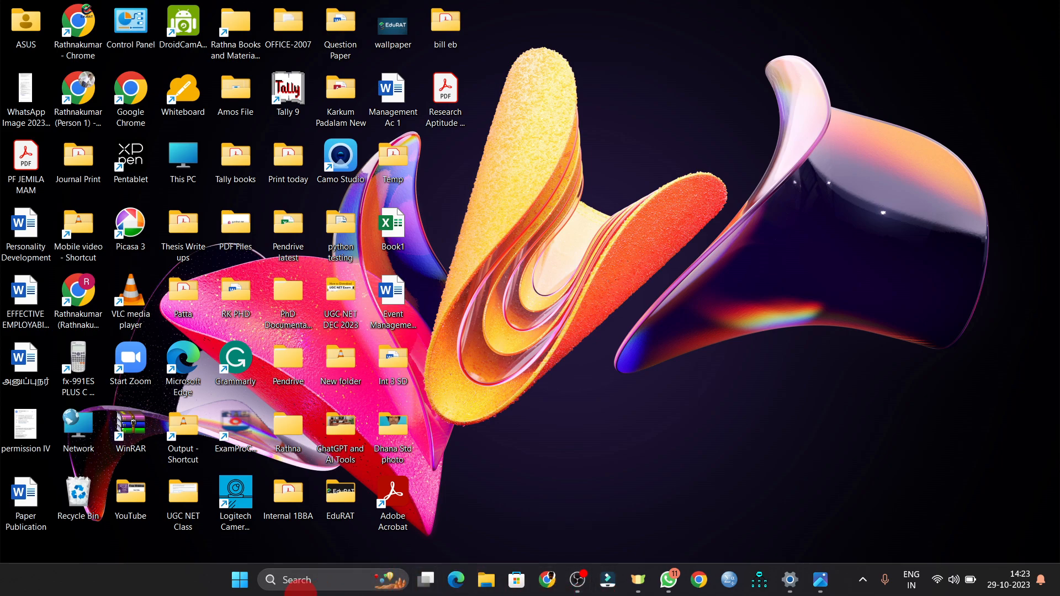
# - Search the Start menu for 'access' and launch Microsoft Access
pyautogui.click(243, 582)
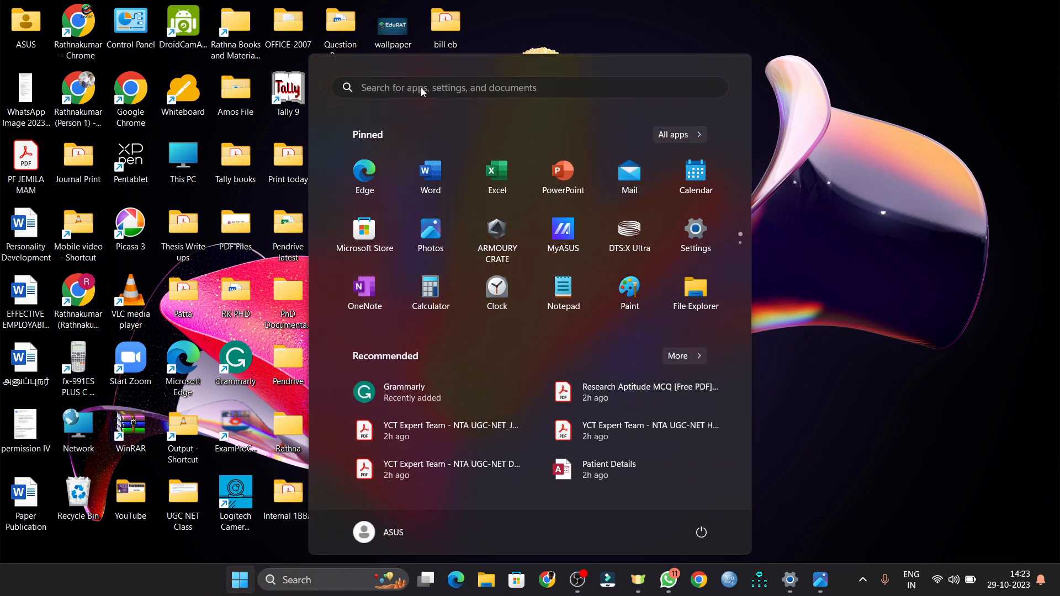
pyautogui.click(420, 88)
pyautogui.write('acc')
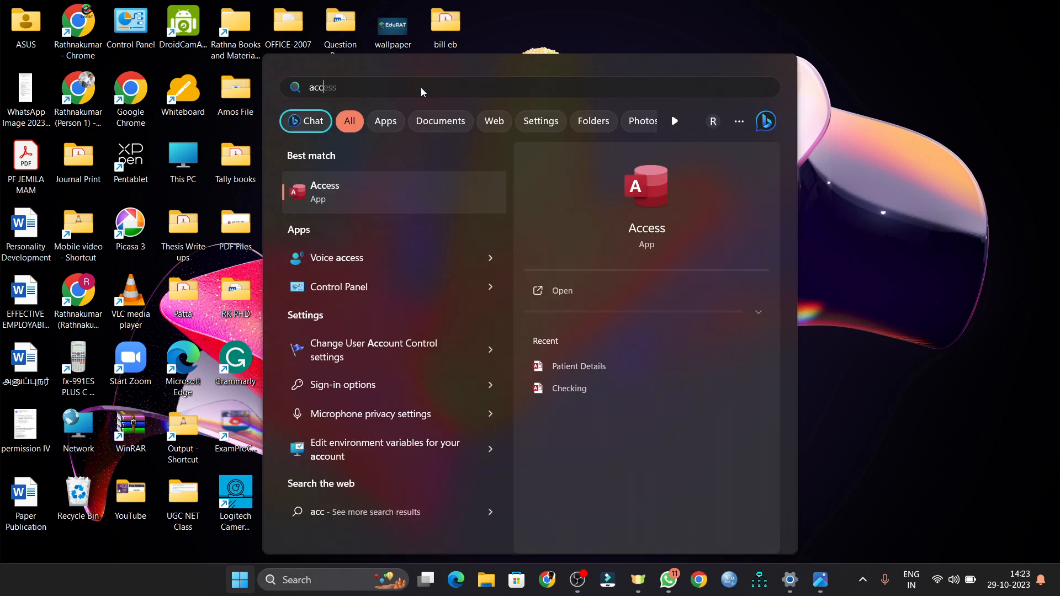
pyautogui.write('ess')
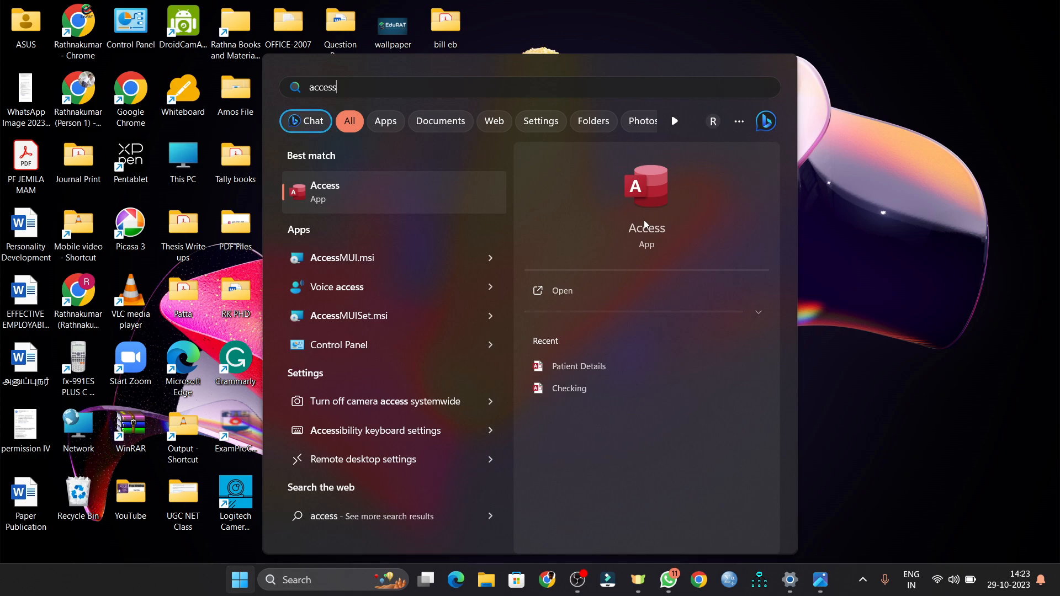
pyautogui.click(324, 193)
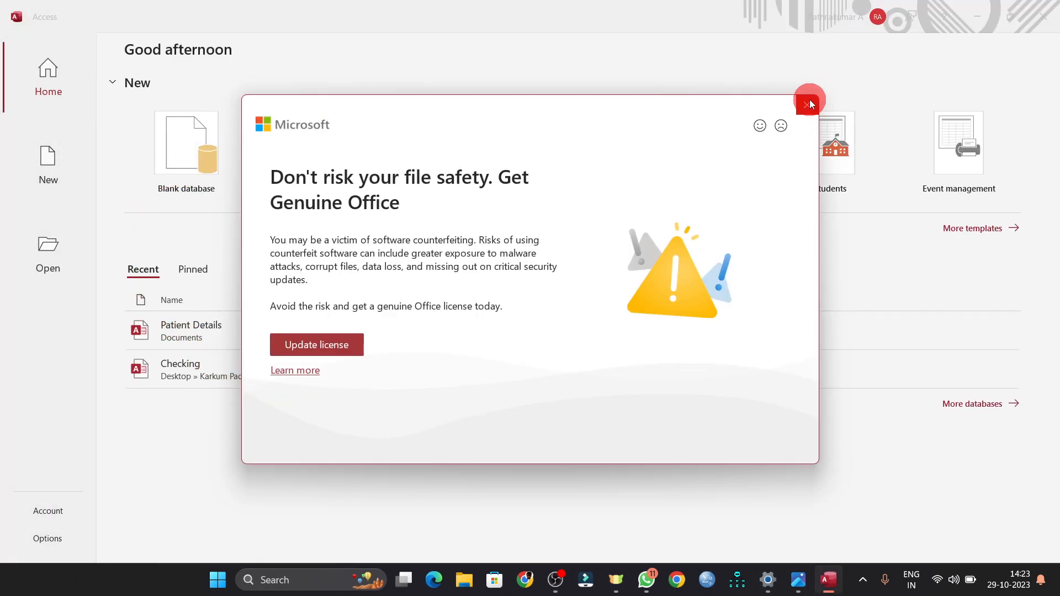
# - Dismiss the Genuine Office notice and create blank database 'Patient Name' on the Desktop
pyautogui.click(809, 103)
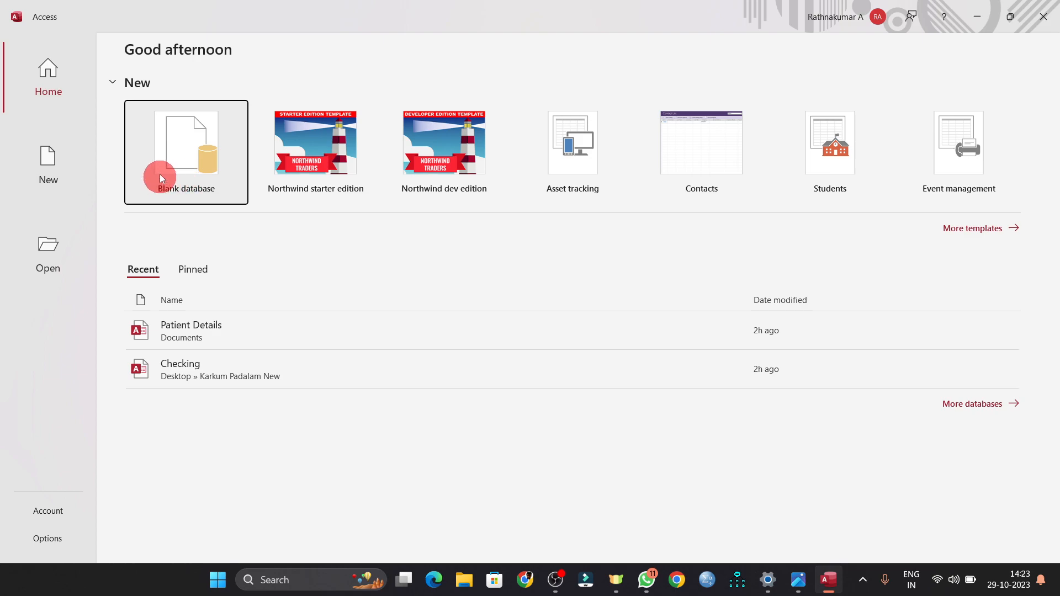
pyautogui.click(190, 148)
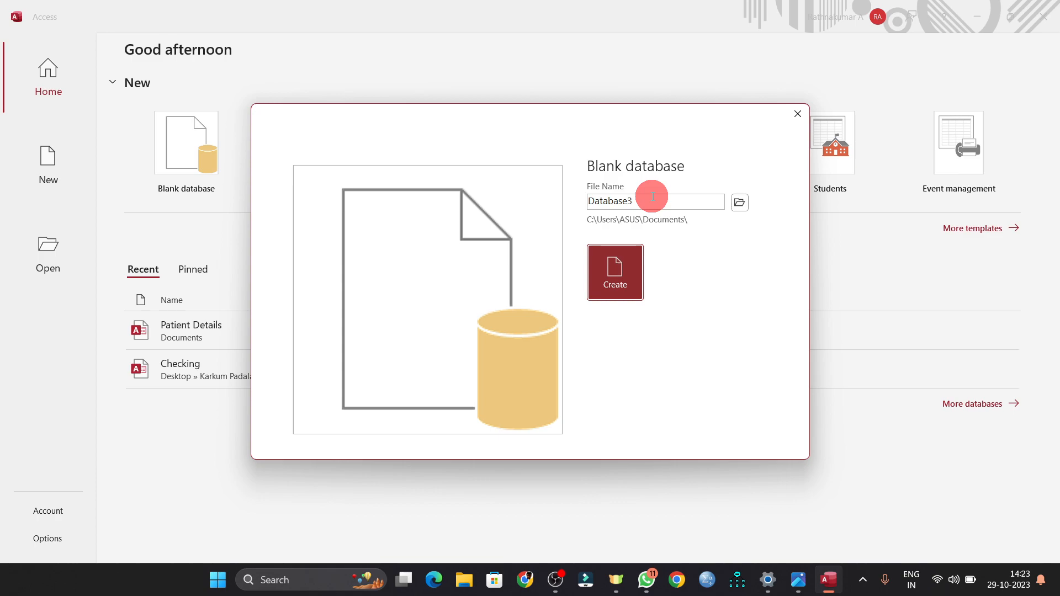
pyautogui.click(740, 202)
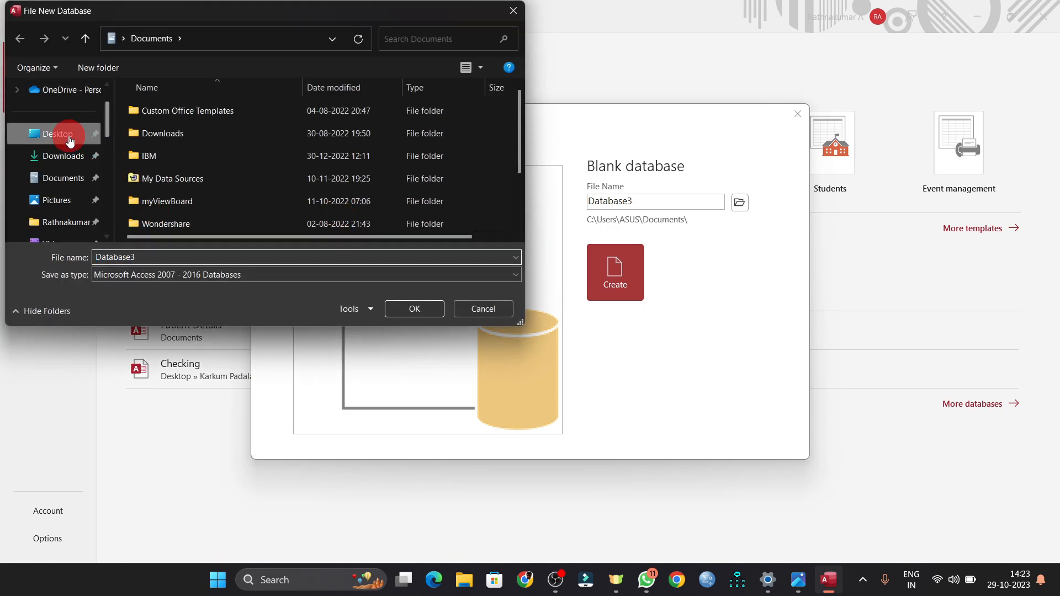
pyautogui.click(69, 140)
pyautogui.click(145, 250)
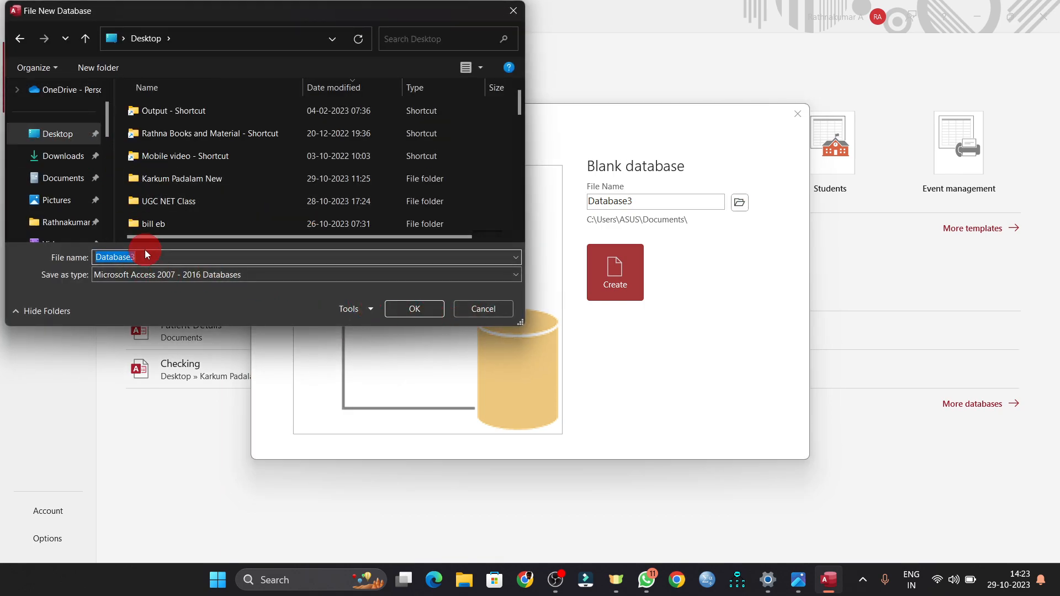
pyautogui.write('P')
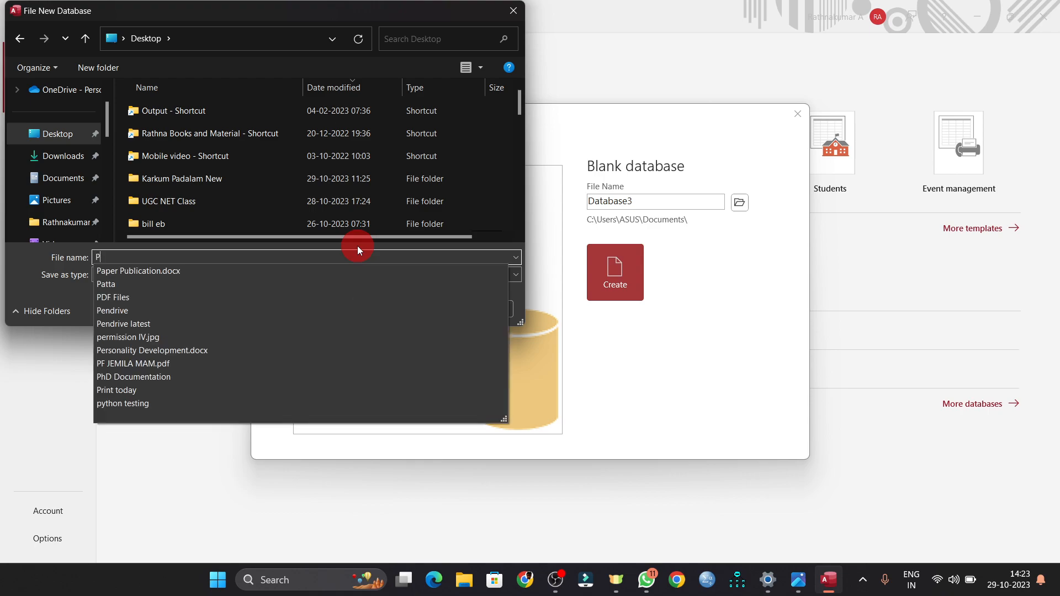
pyautogui.write('atient Name')
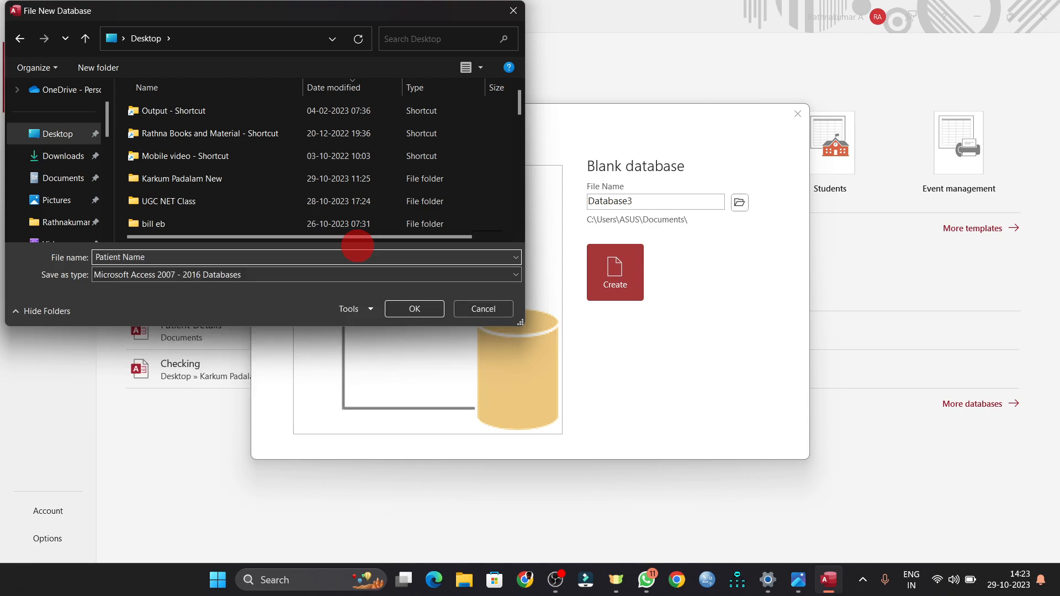
pyautogui.click(414, 309)
pyautogui.click(611, 286)
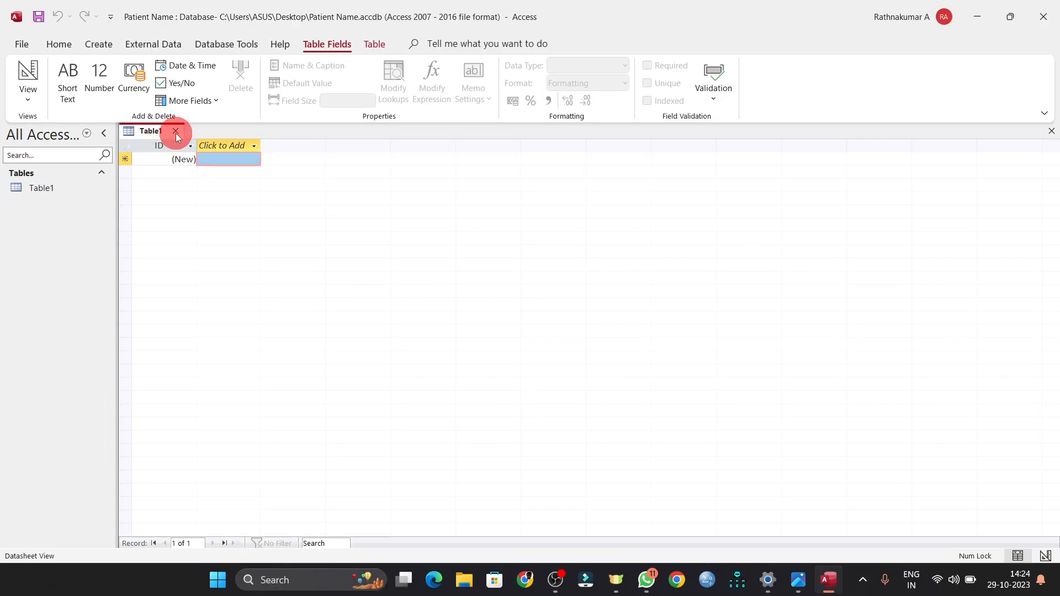
# - Replace the empty Table1 with a fresh blank table, then view the exercise image
pyautogui.click(175, 131)
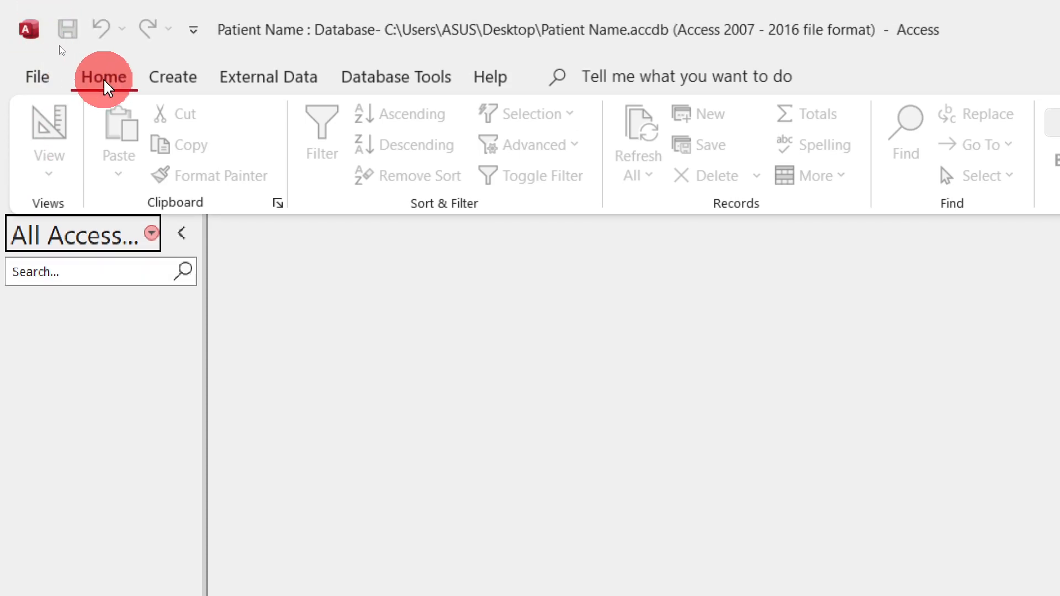
pyautogui.click(180, 81)
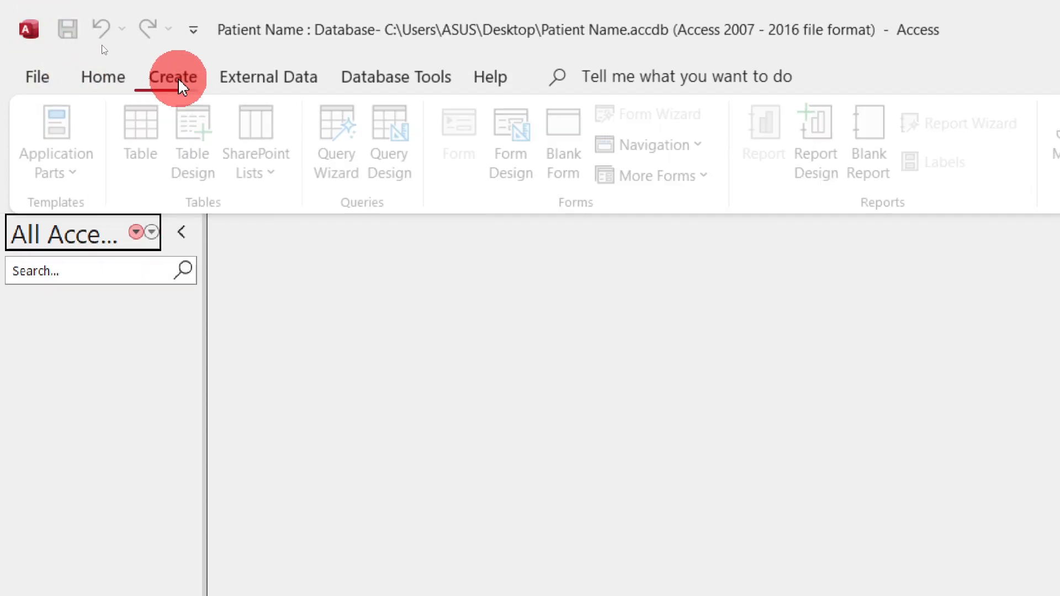
pyautogui.click(157, 123)
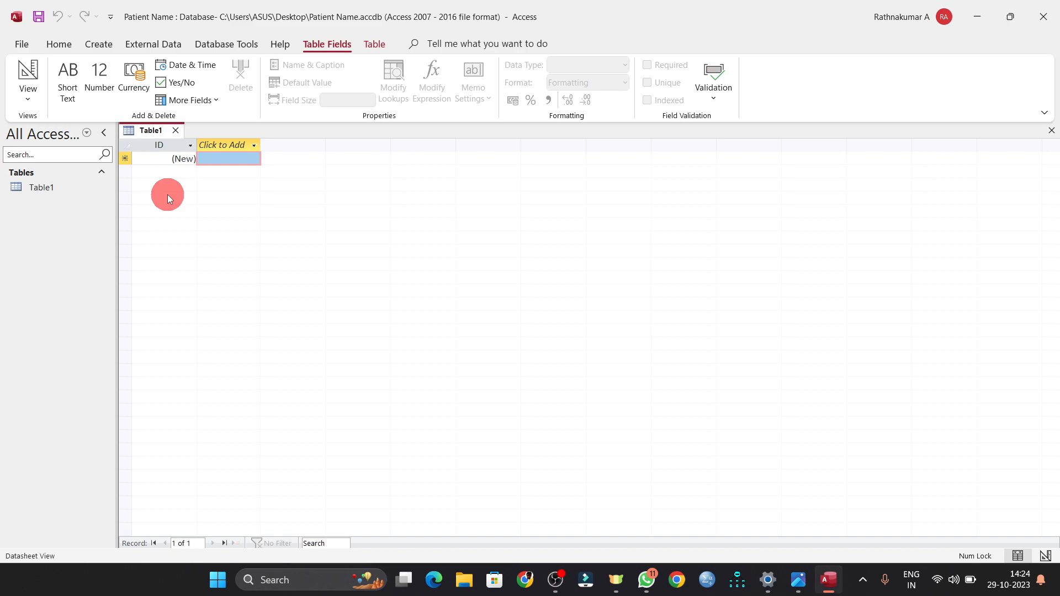
pyautogui.hotkey('alt', 'Tab')
pyautogui.hotkey('alt', 'Tab')
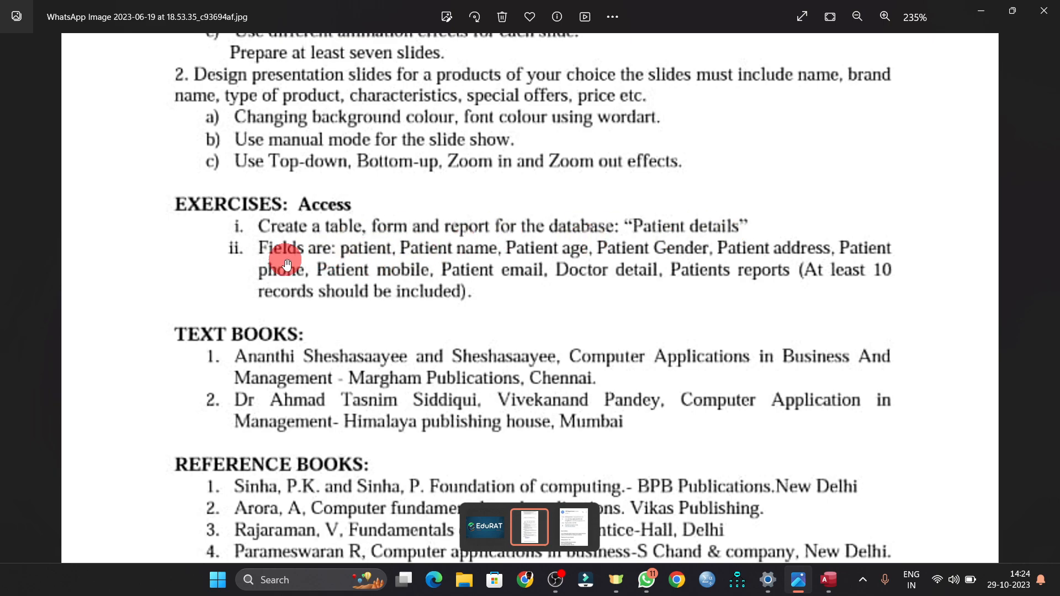
# - Switch from the exercise image back to the Access database
pyautogui.hotkey('alt', 'Tab')
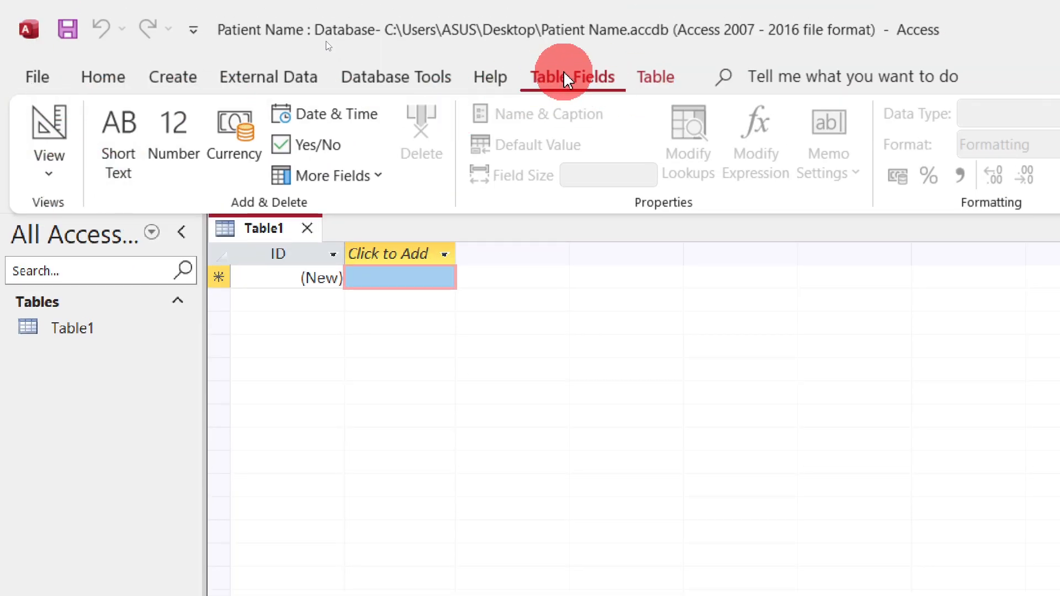
# - Save Table1 as 'Patient Details' and open it in Design View
pyautogui.click(51, 176)
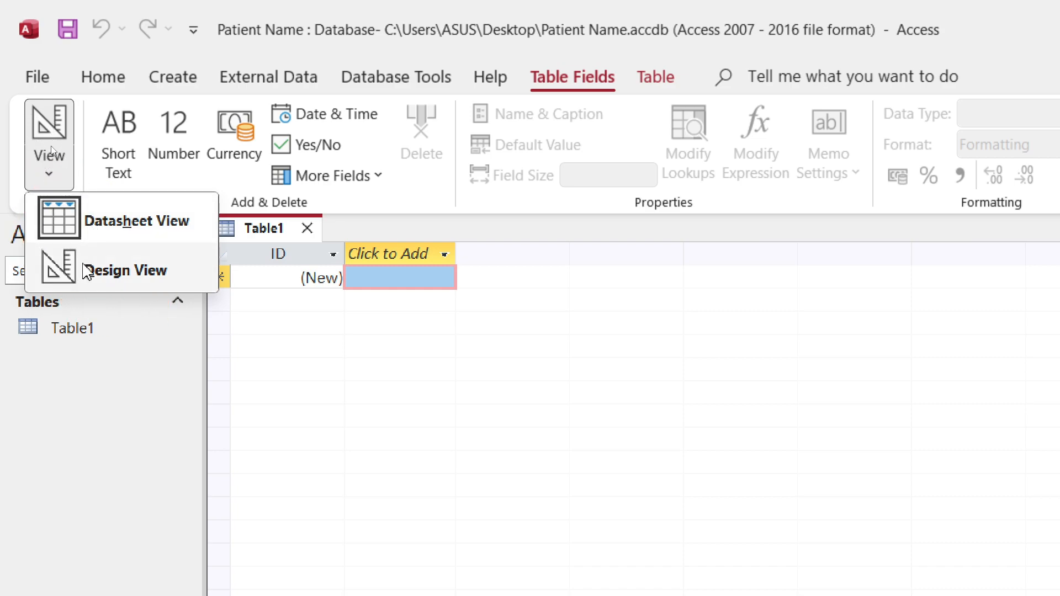
pyautogui.click(115, 271)
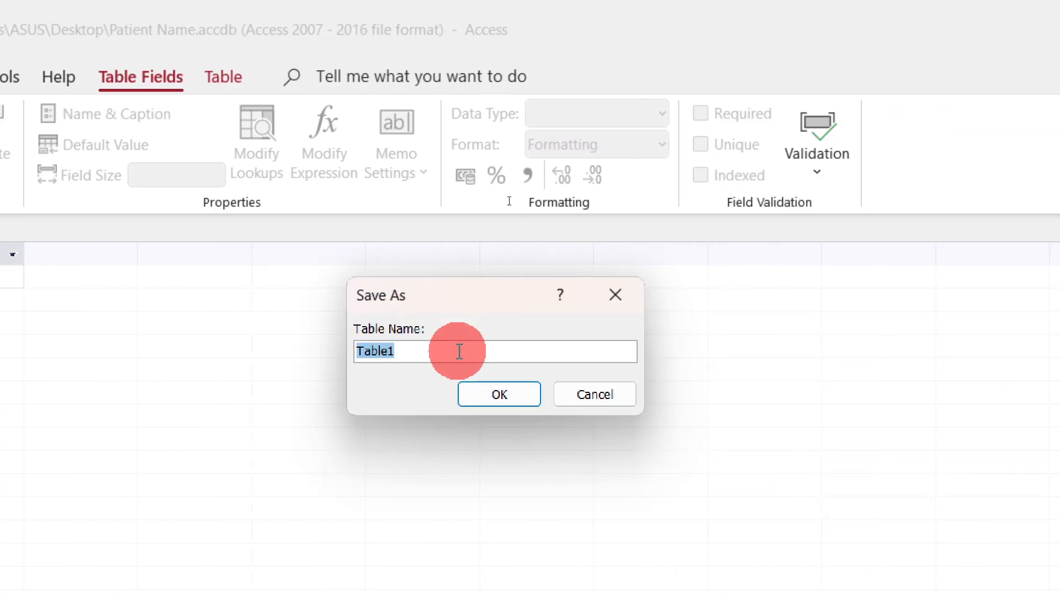
pyautogui.press('BackSpace')
pyautogui.write('Pati')
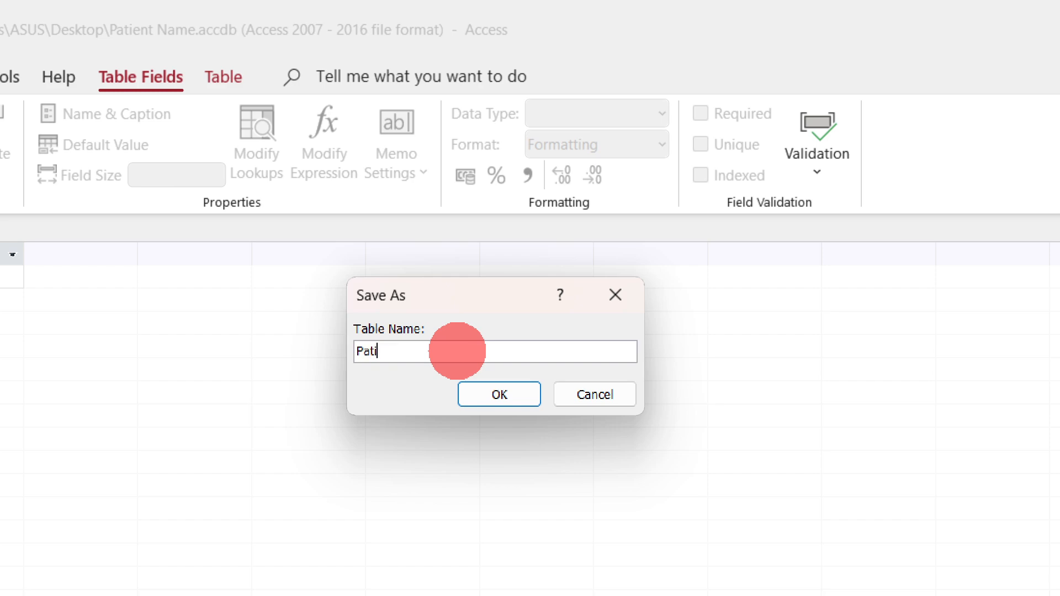
pyautogui.write('ent Details')
pyautogui.click(495, 393)
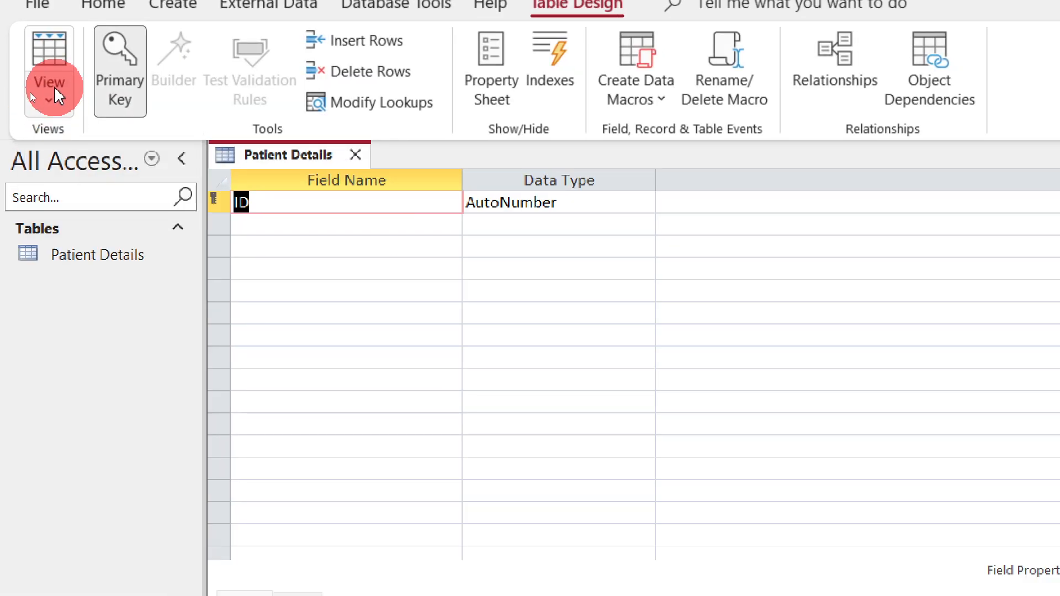
pyautogui.click(49, 91)
pyautogui.click(102, 158)
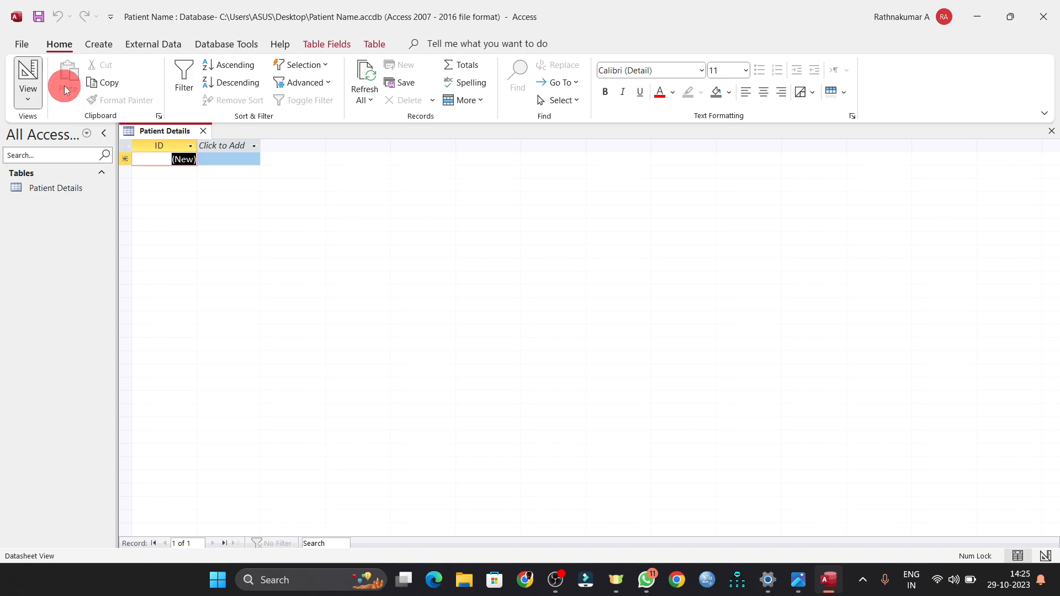
pyautogui.click(29, 103)
pyautogui.click(66, 154)
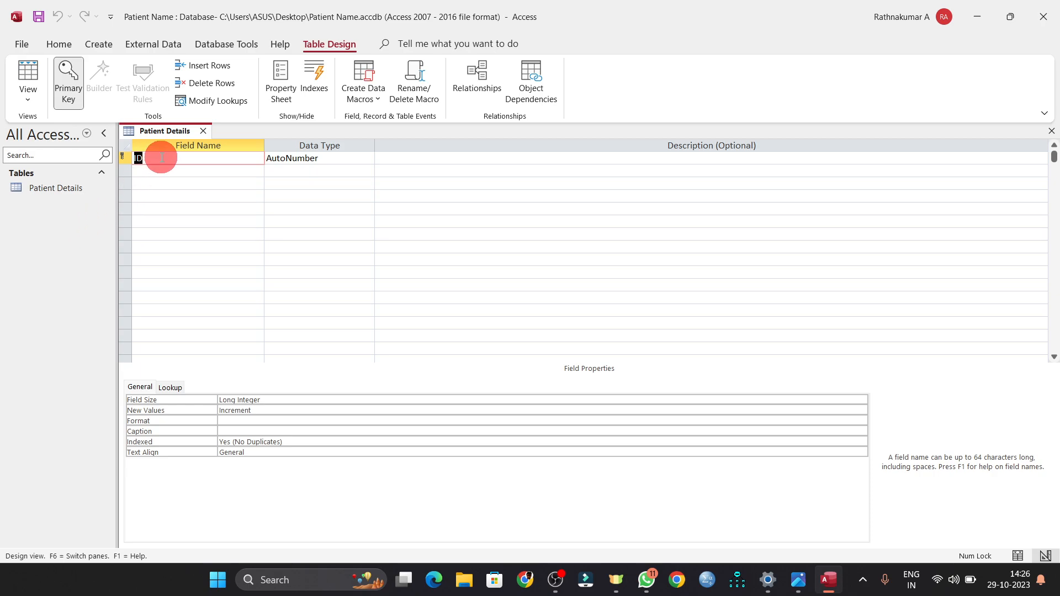
pyautogui.hotkey('alt', 'Tab')
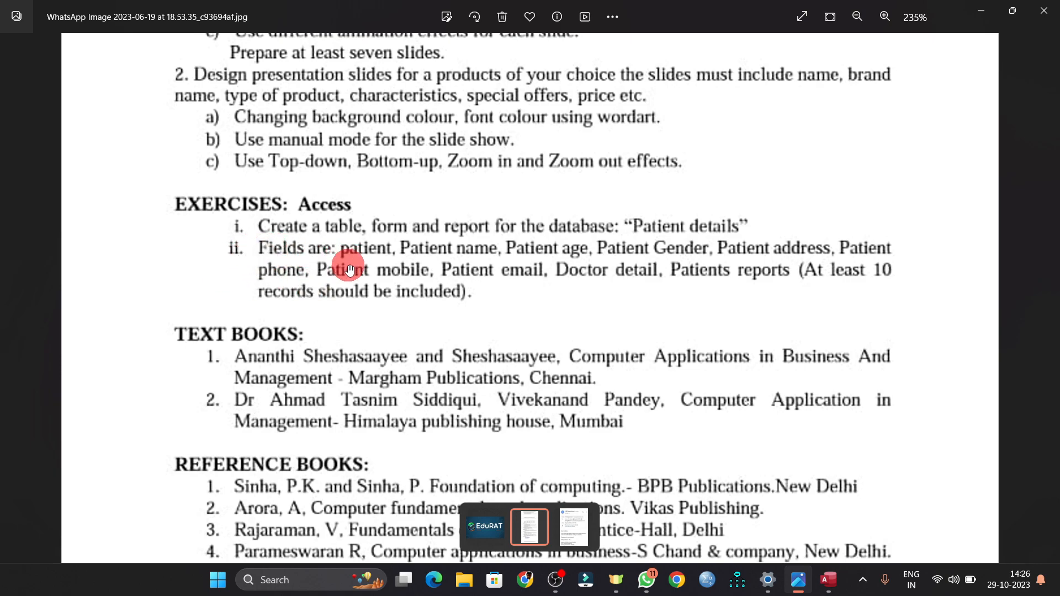
pyautogui.hotkey('alt', 'Tab')
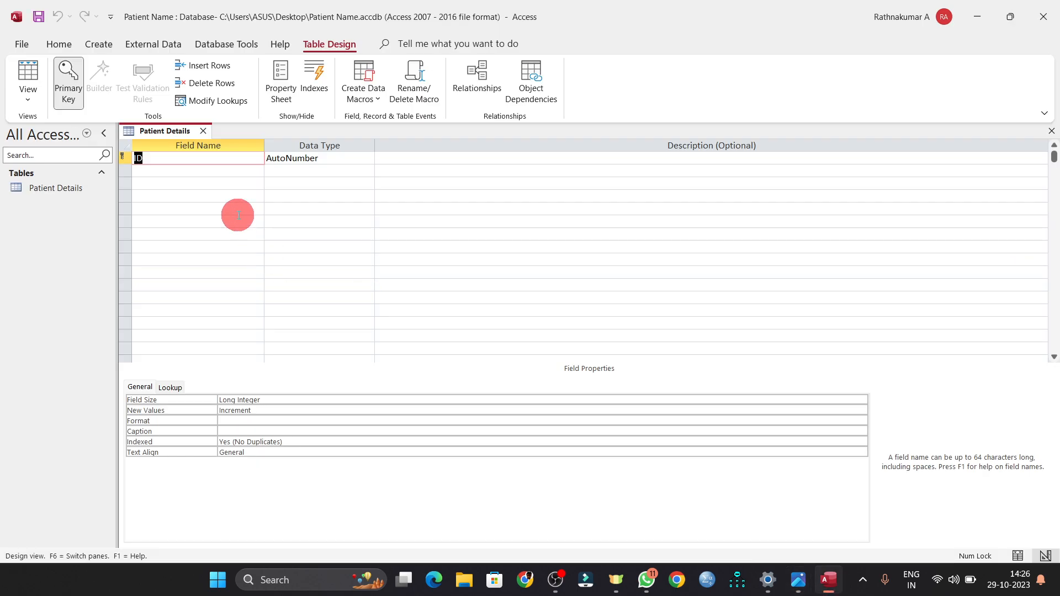
# - Rename the ID field to 'Patient ID' and set its data type to Number
pyautogui.click(180, 157)
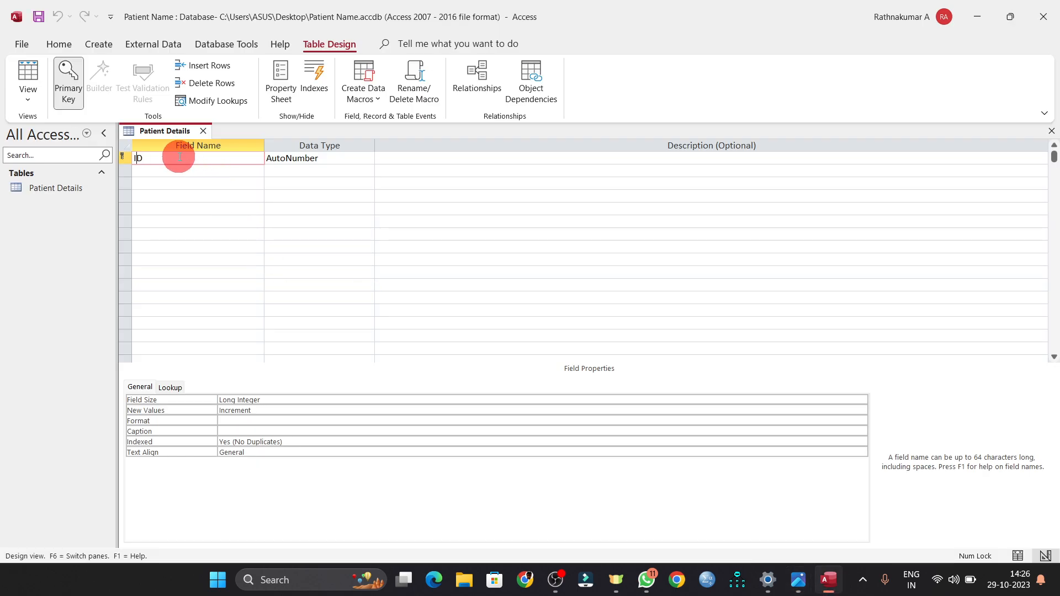
pyautogui.press('Home')
pyautogui.write('Patient')
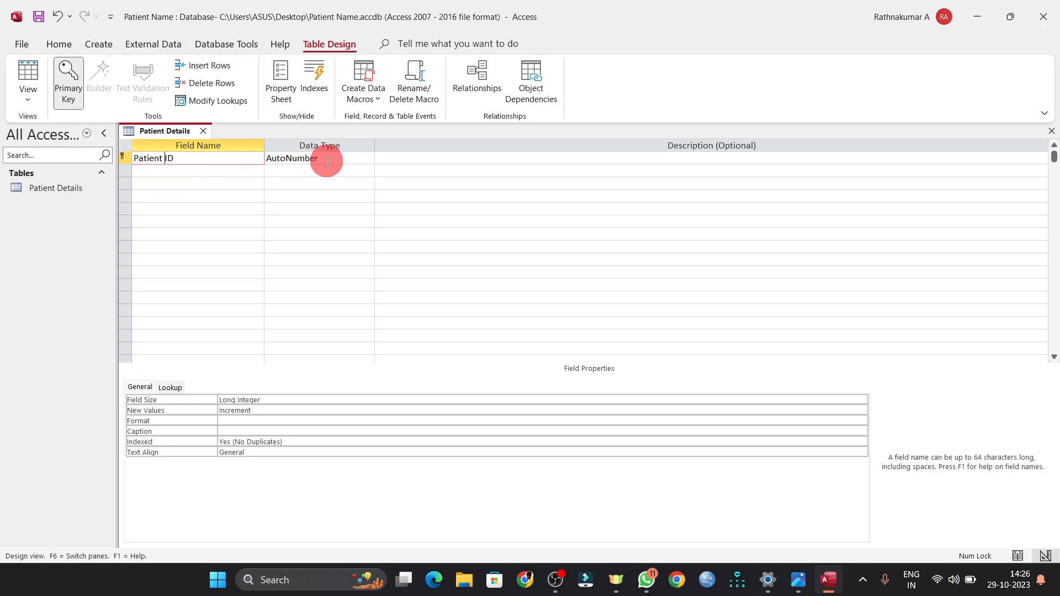
pyautogui.press('Tab')
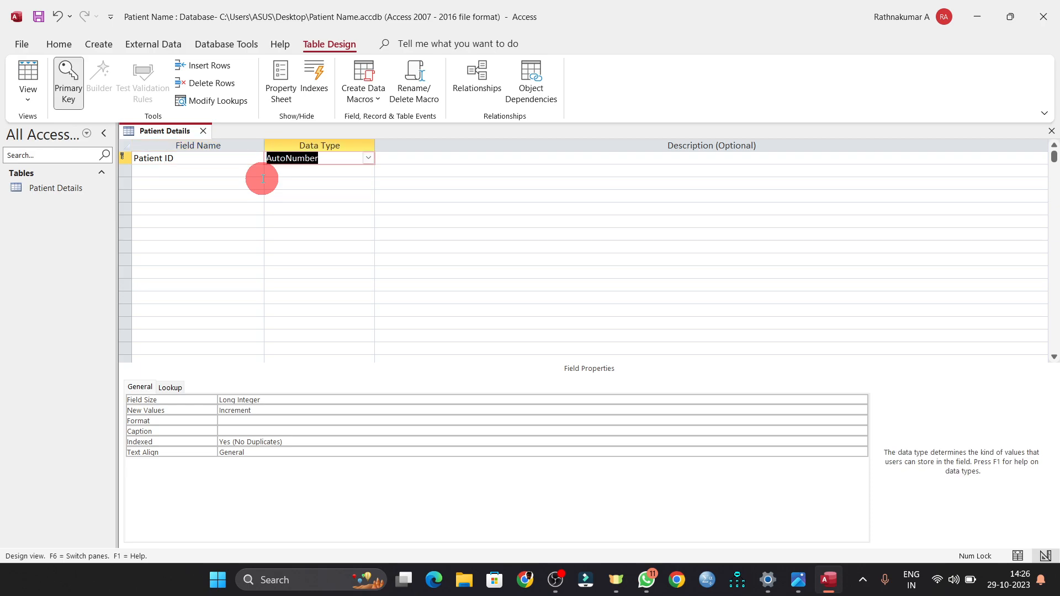
pyautogui.click(369, 157)
pyautogui.click(307, 172)
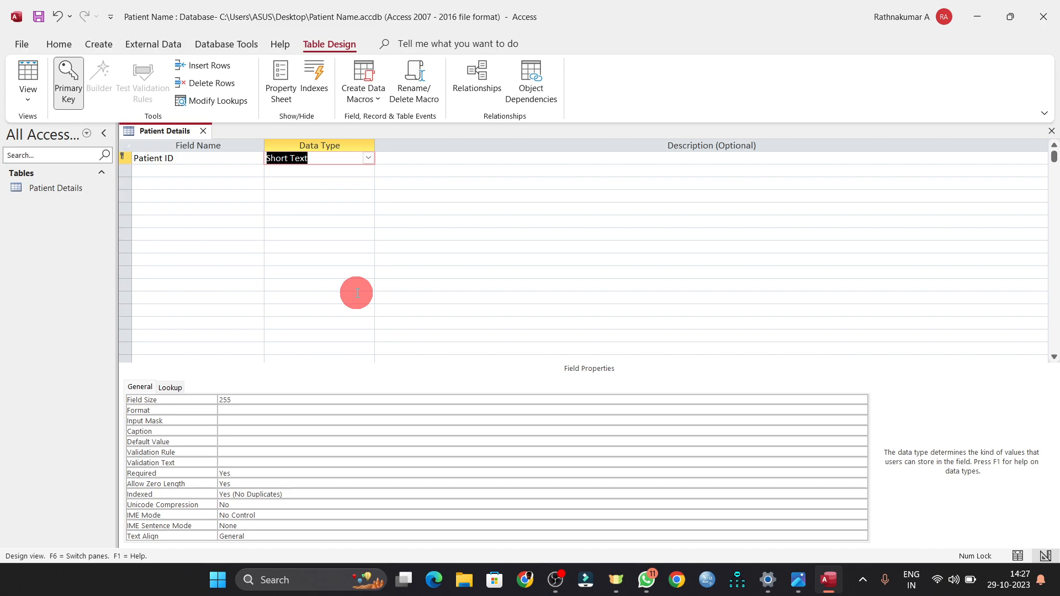
pyautogui.click(368, 158)
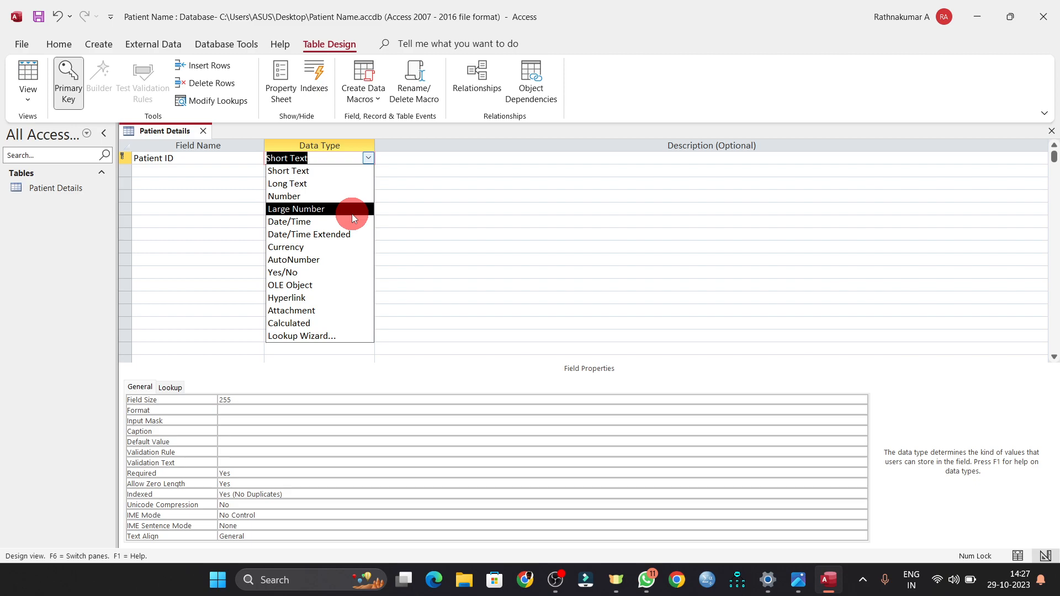
pyautogui.click(303, 196)
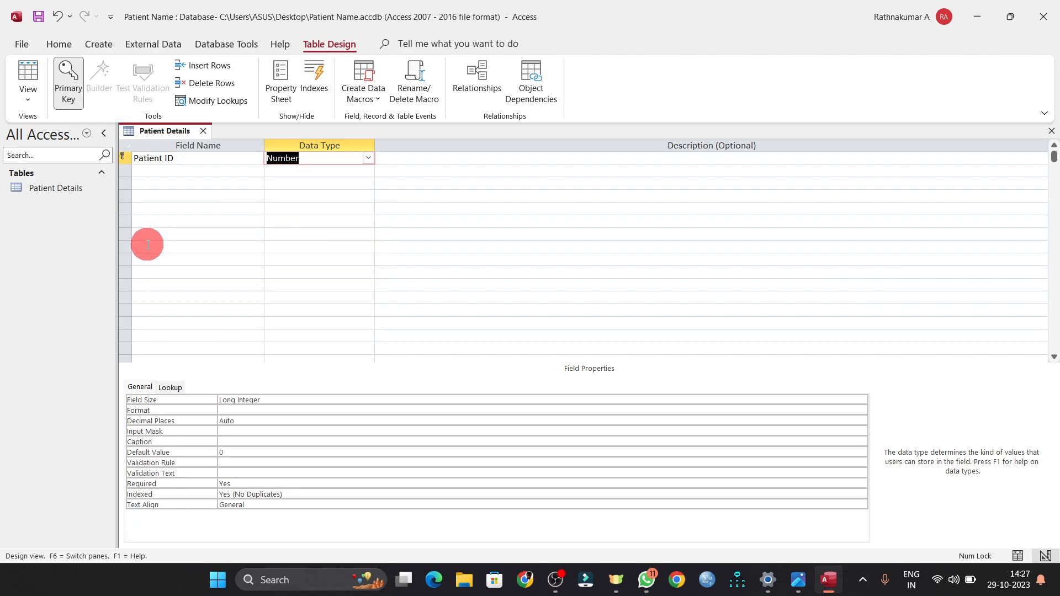
pyautogui.click(289, 177)
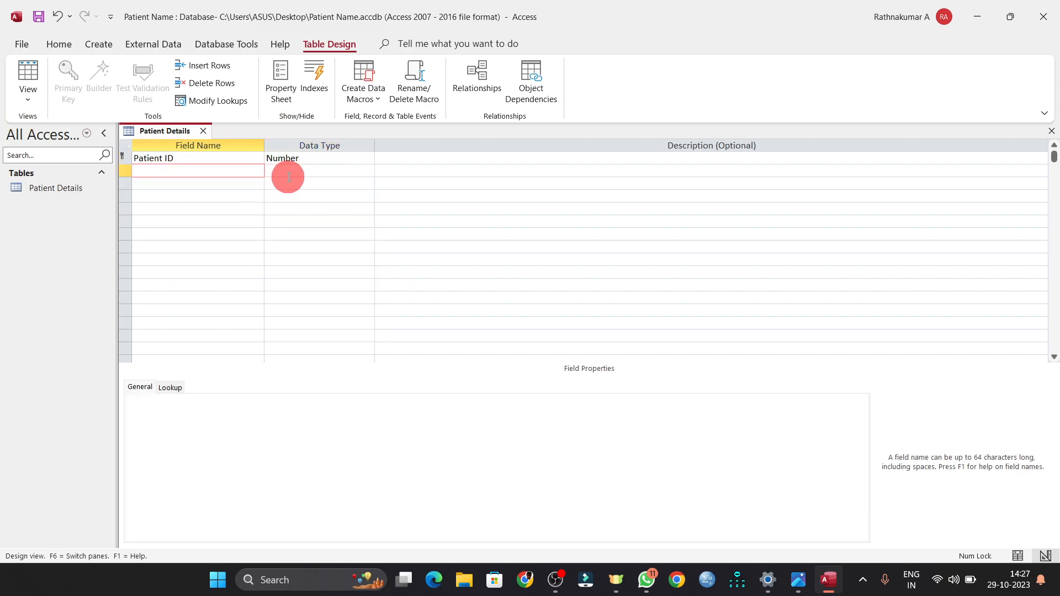
# - Add a 'Patient Name' field, keeping the Short Text data type
pyautogui.hotkey('alt', 'Tab')
pyautogui.hotkey('alt', 'Tab')
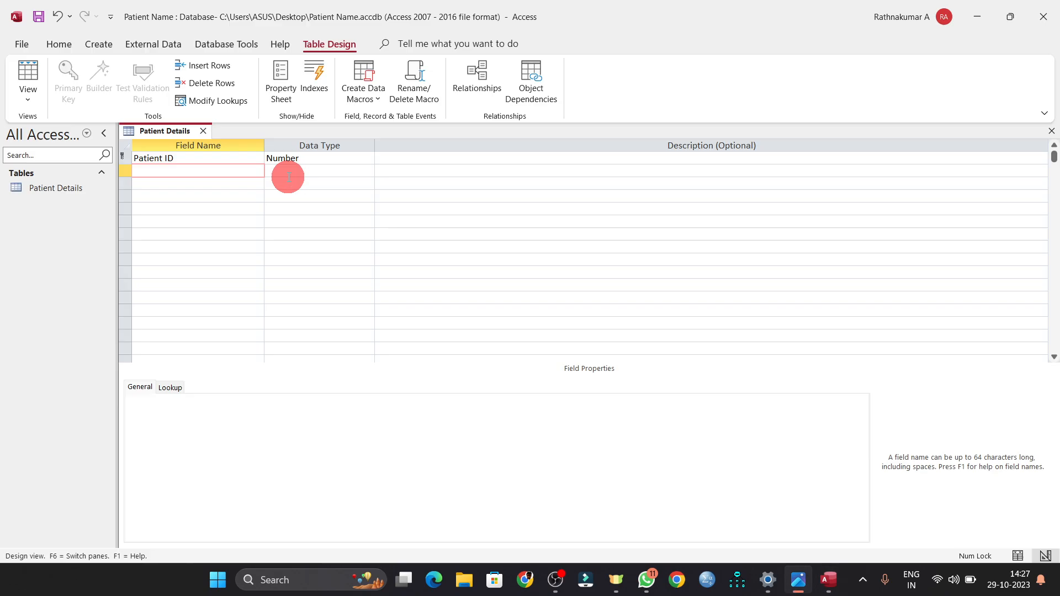
pyautogui.write('Patient ')
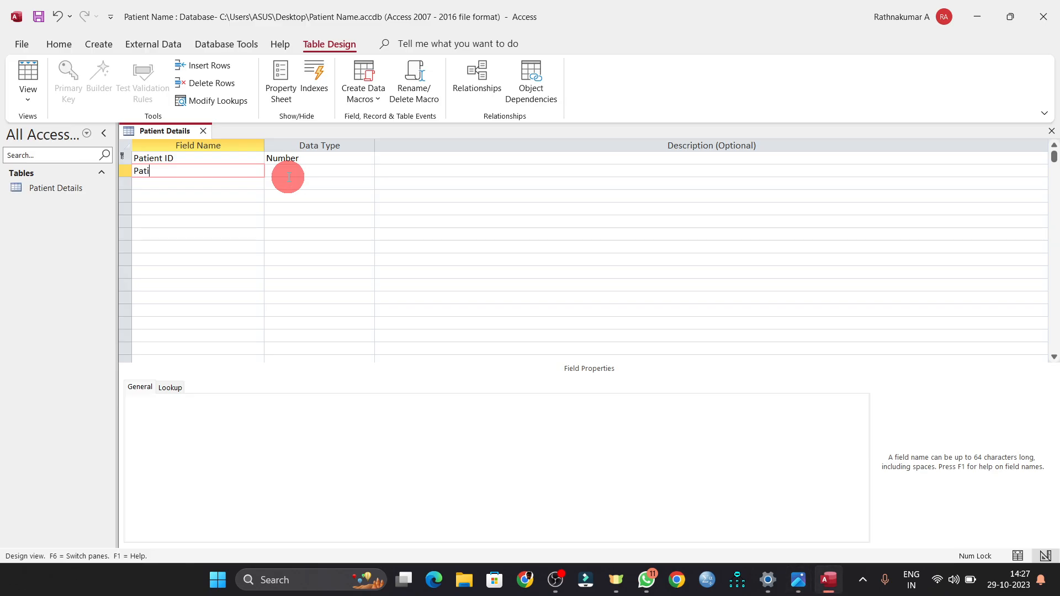
pyautogui.write('Name')
pyautogui.click(288, 177)
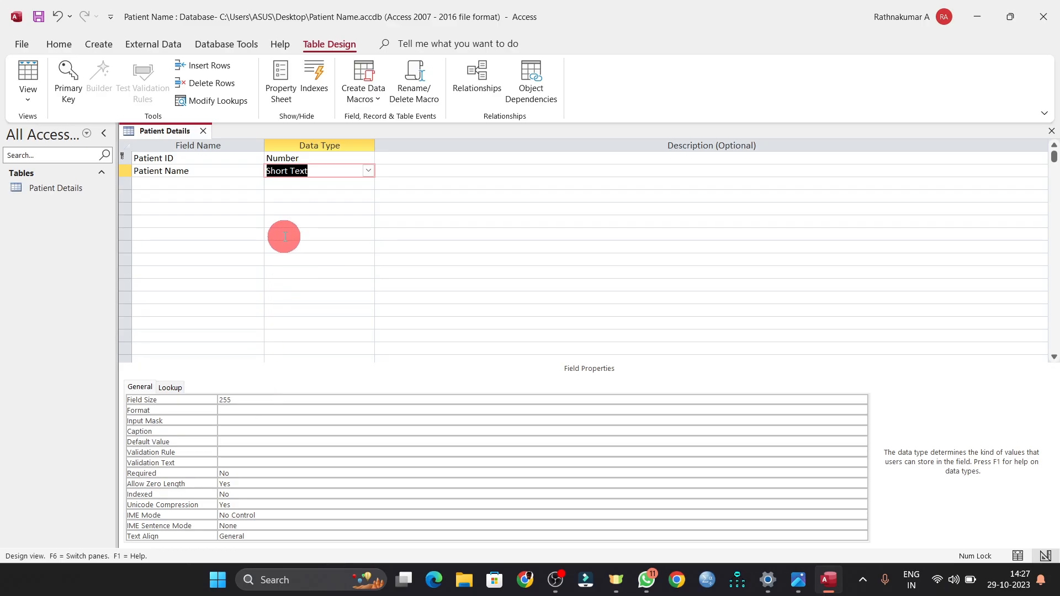
pyautogui.press('Down')
pyautogui.press('Left')
# - Add a 'Patient age' field with the Number data type
pyautogui.hotkey('alt', 'Tab')
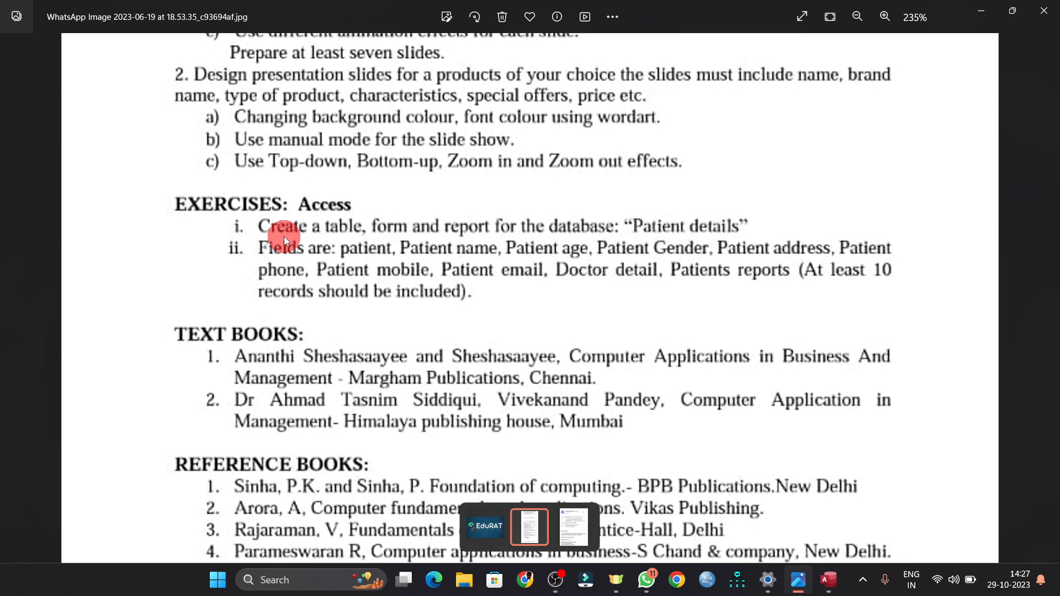
pyautogui.hotkey('alt', 'Tab')
pyautogui.write('Patin')
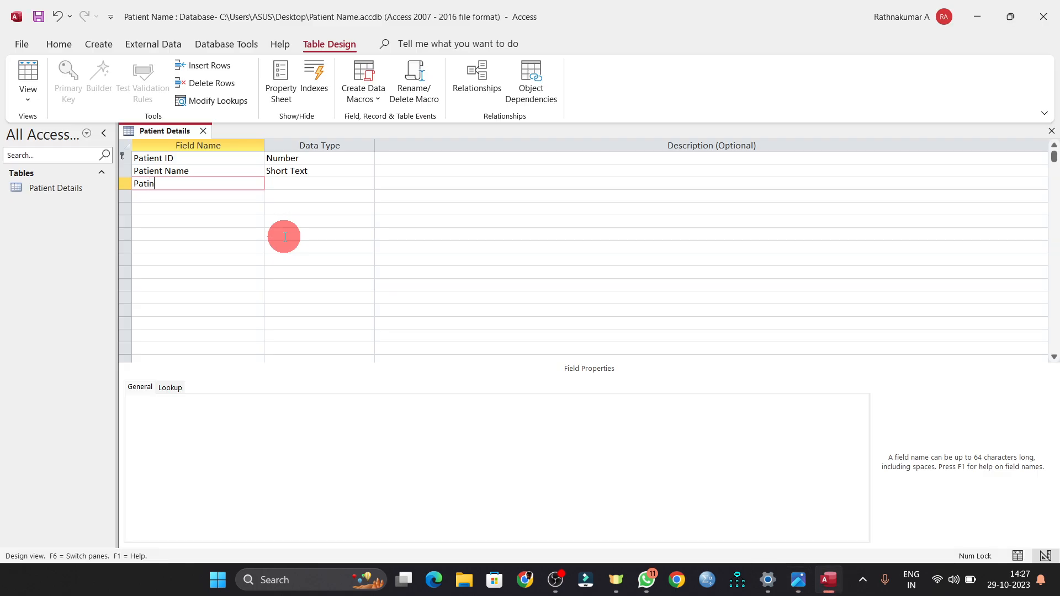
pyautogui.press('BackSpace')
pyautogui.write('ent age')
pyautogui.press('Tab')
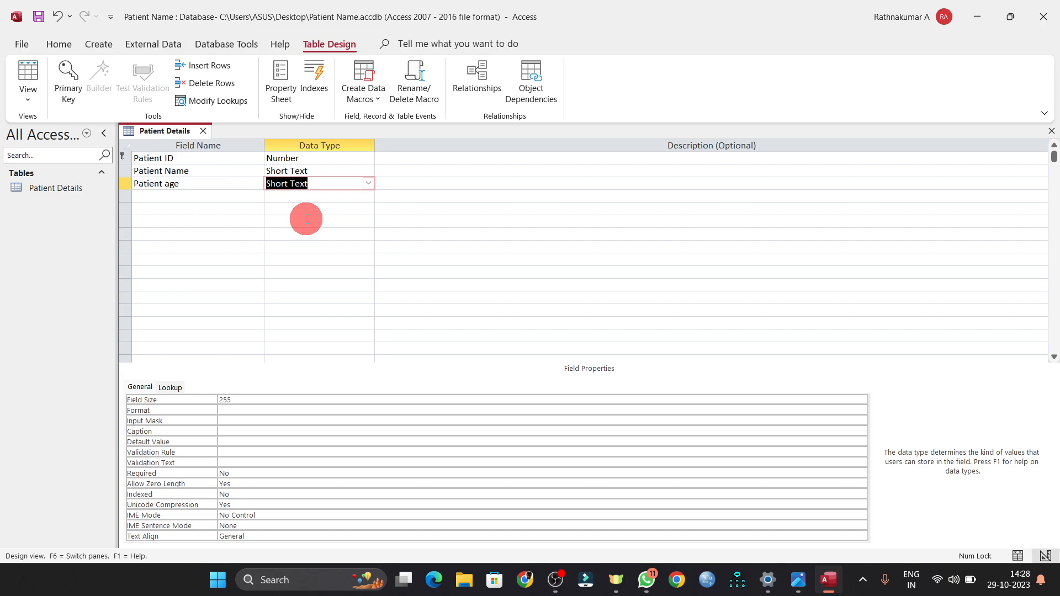
pyautogui.click(365, 183)
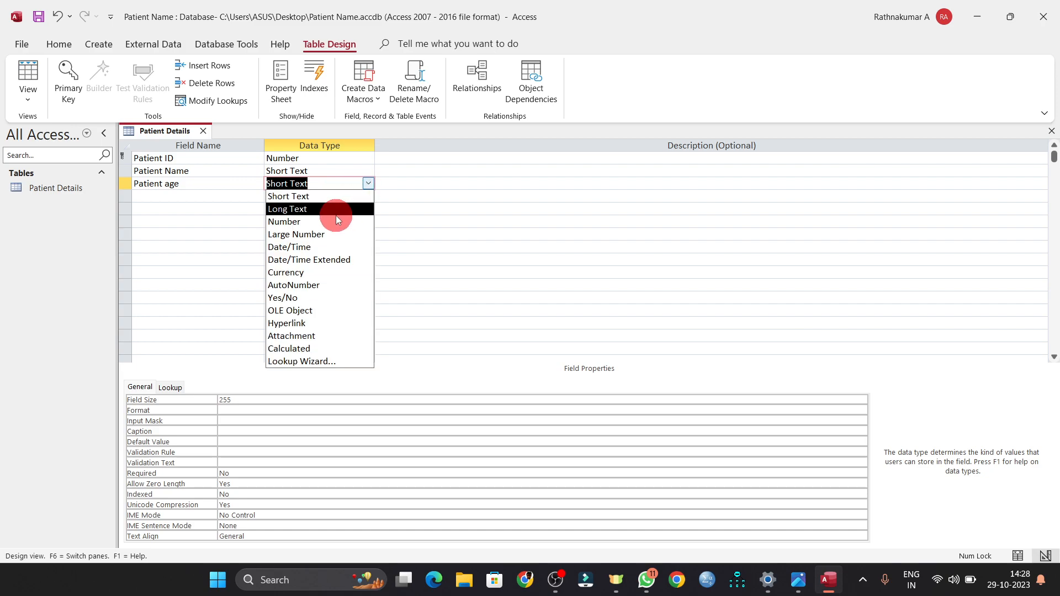
pyautogui.click(315, 221)
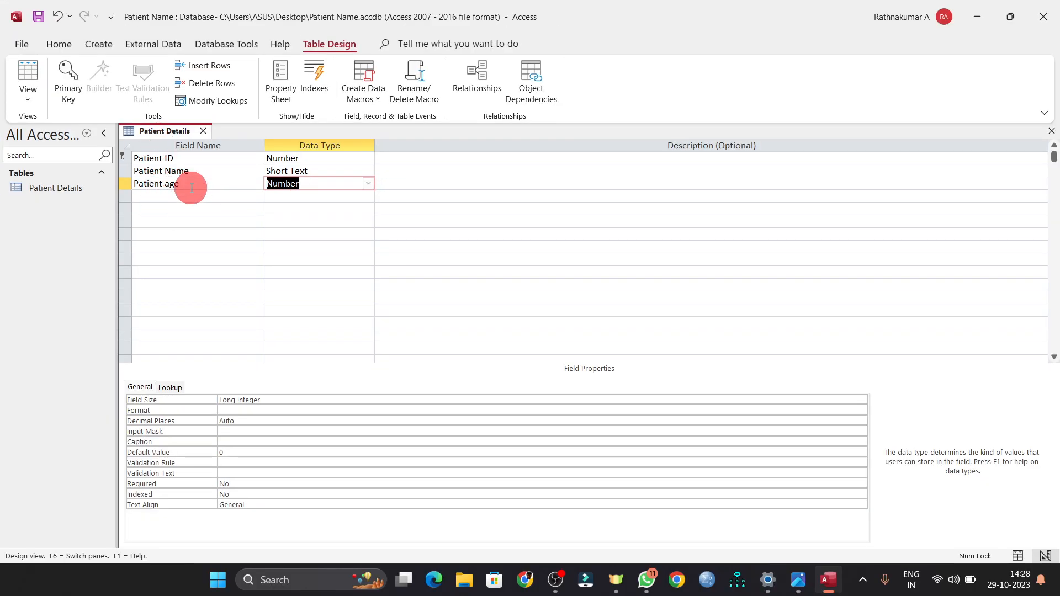
# - Save Patient Details, view its three columns in Datasheet View, then return to Design View
pyautogui.click(28, 100)
pyautogui.click(54, 127)
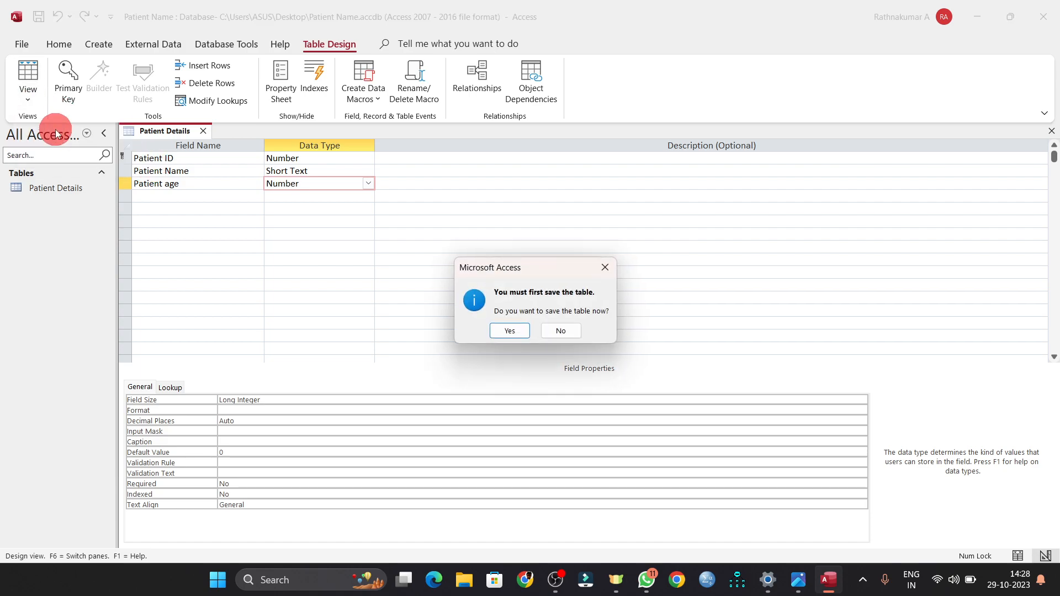
pyautogui.click(493, 331)
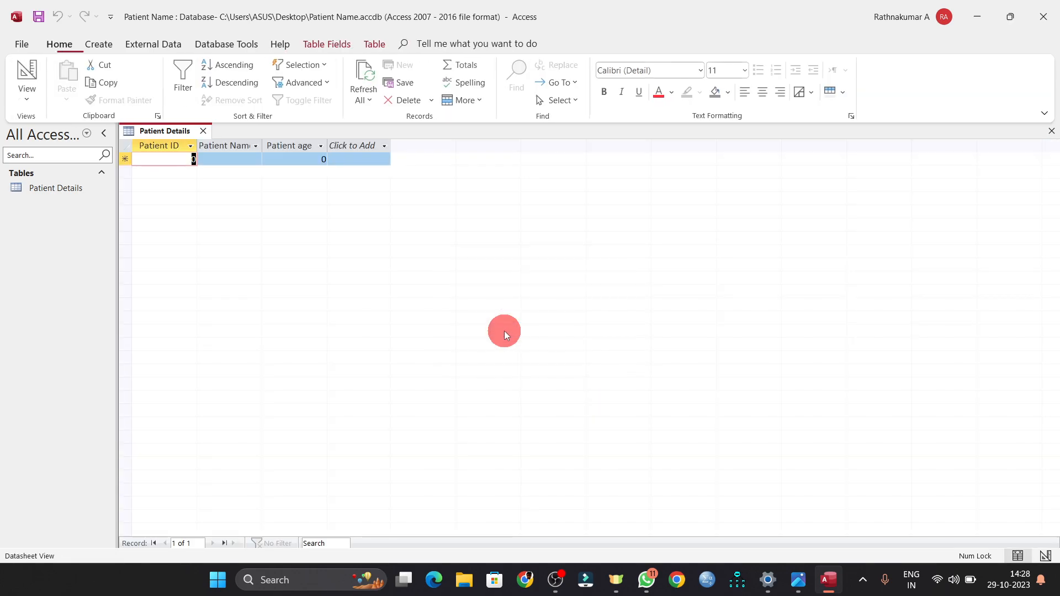
pyautogui.click(44, 186)
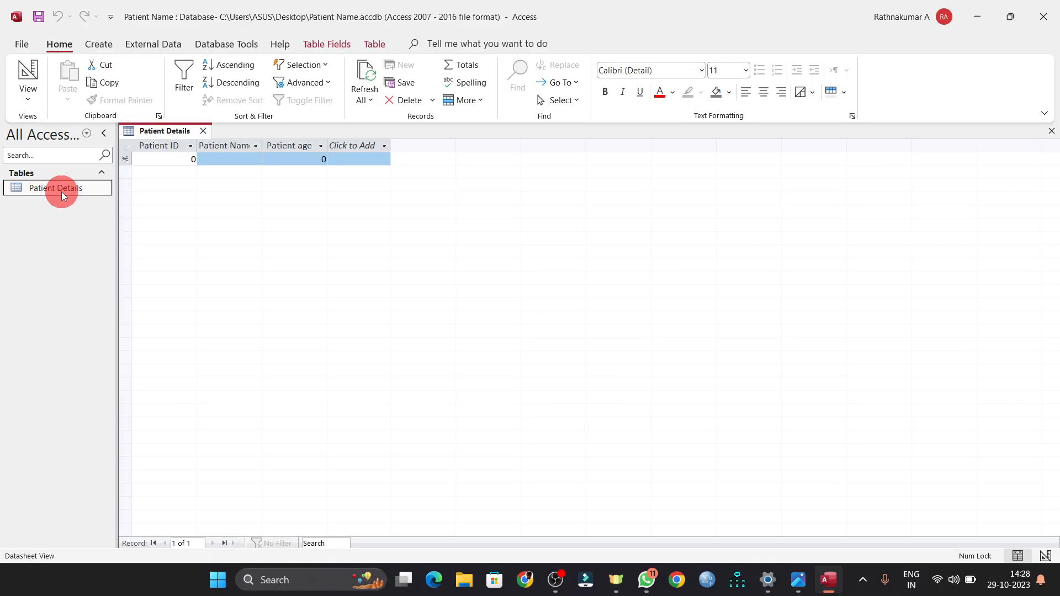
pyautogui.click(28, 99)
pyautogui.click(63, 155)
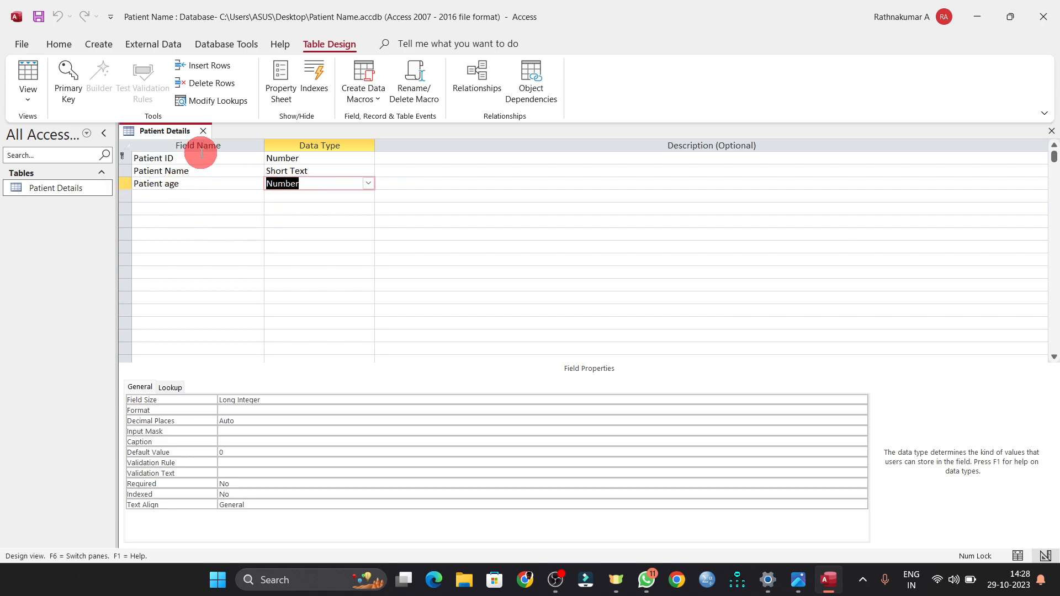
# - Add a 'Patient Gender' field as Short Text
pyautogui.hotkey('alt', 'Tab')
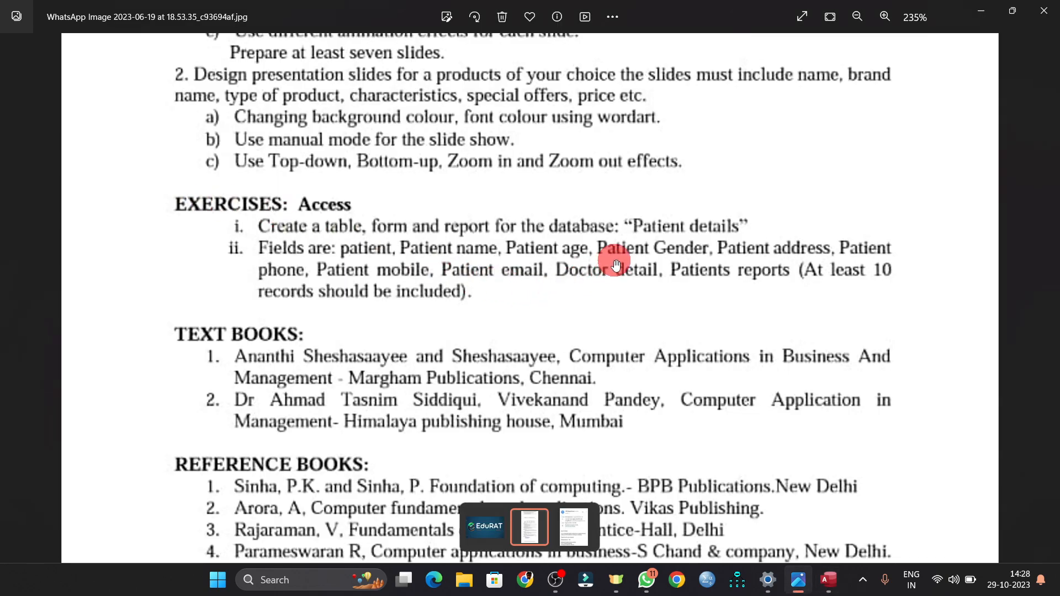
pyautogui.hotkey('alt', 'Tab')
pyautogui.click(182, 199)
pyautogui.write('Patient')
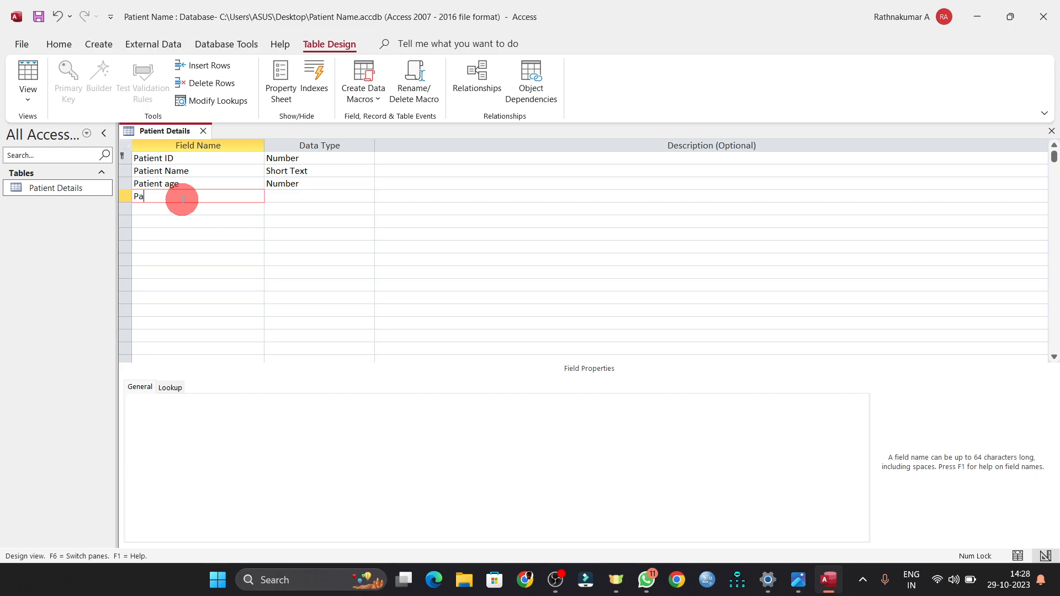
pyautogui.write(' Gender')
pyautogui.press('Tab')
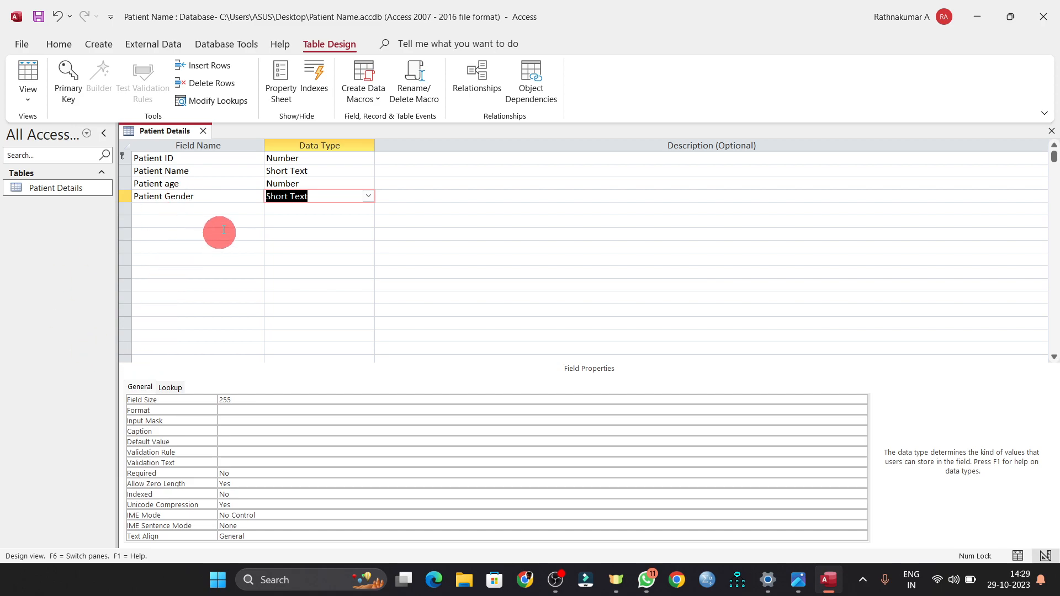
# - Add a 'Patient Address' field with the Long Text data type
pyautogui.click(145, 209)
pyautogui.hotkey('alt', 'Tab')
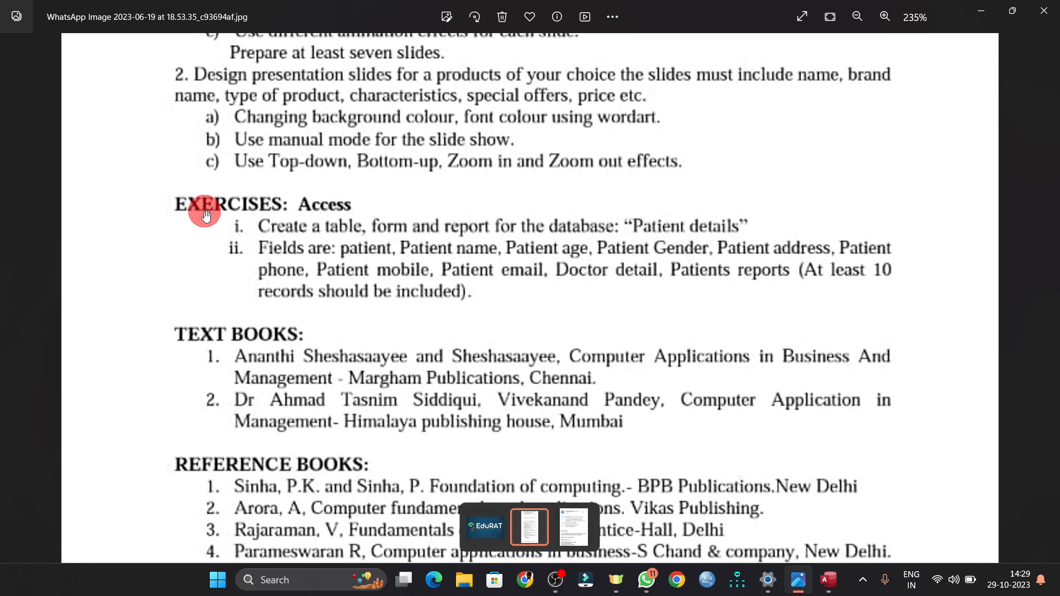
pyautogui.hotkey('alt', 'Tab')
pyautogui.write('Pat')
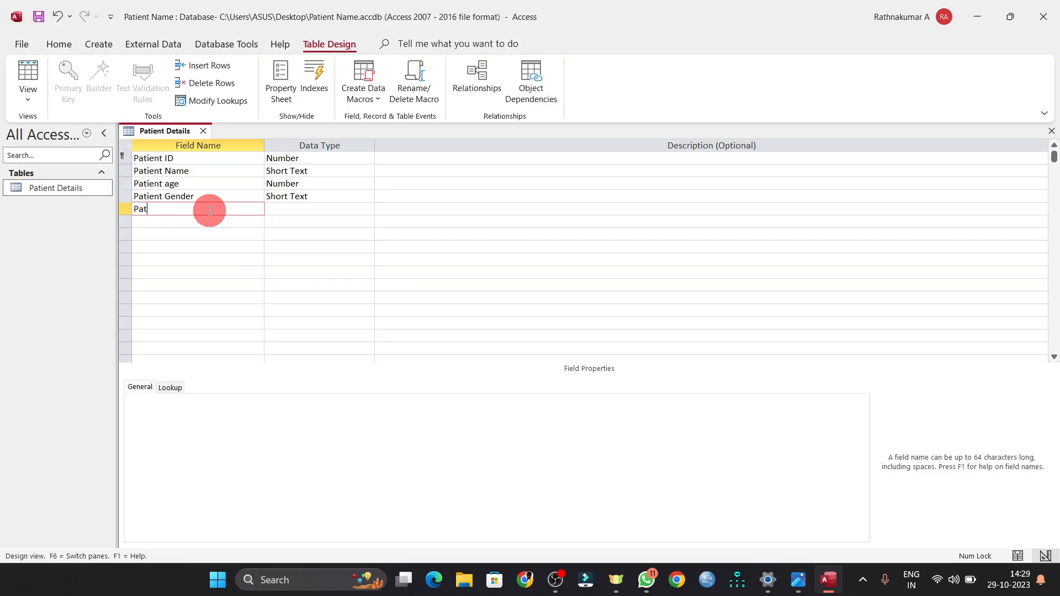
pyautogui.write('ient Address')
pyautogui.press('Tab')
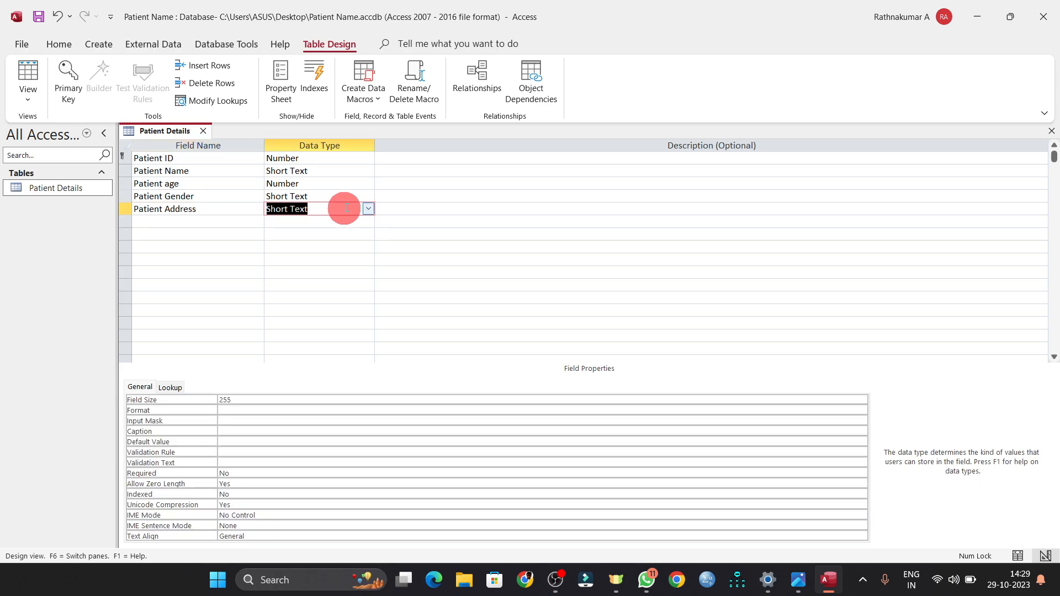
pyautogui.click(368, 209)
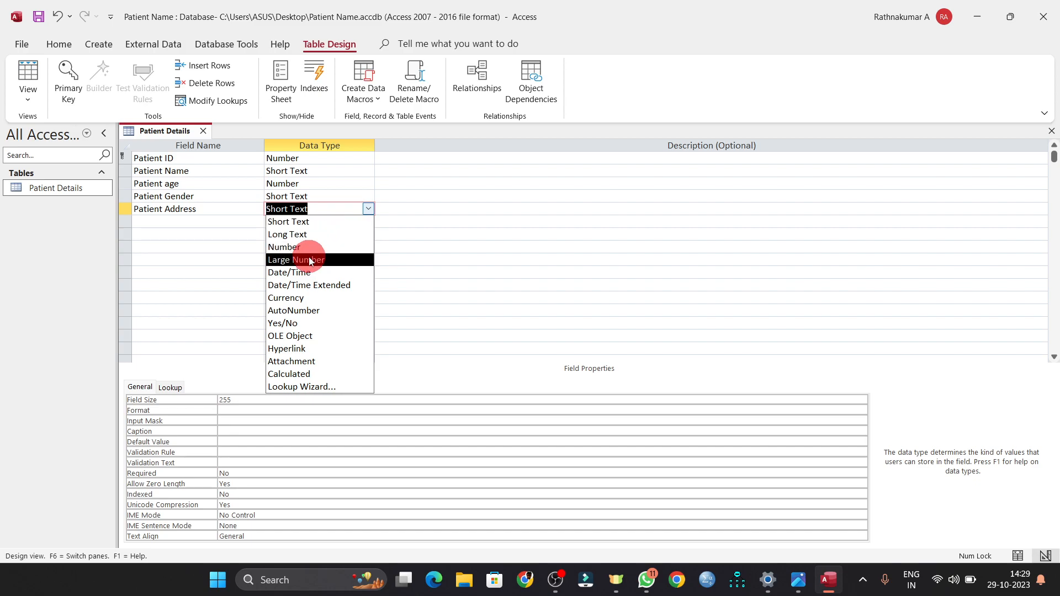
pyautogui.click(305, 234)
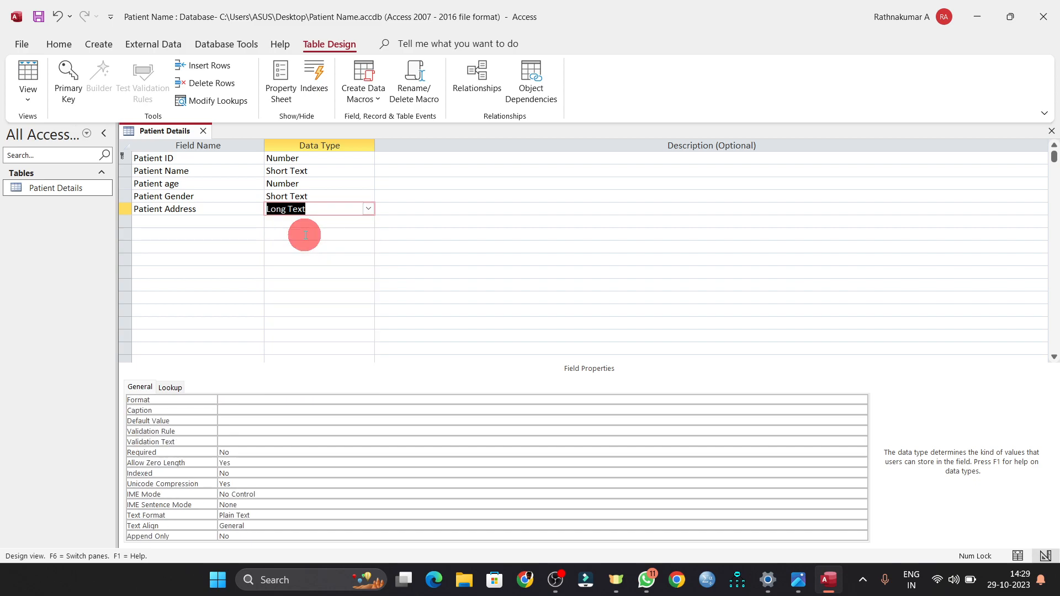
pyautogui.click(238, 238)
# - Add a 'Patient Phone' field with the Large Number data type
pyautogui.hotkey('alt', 'Tab')
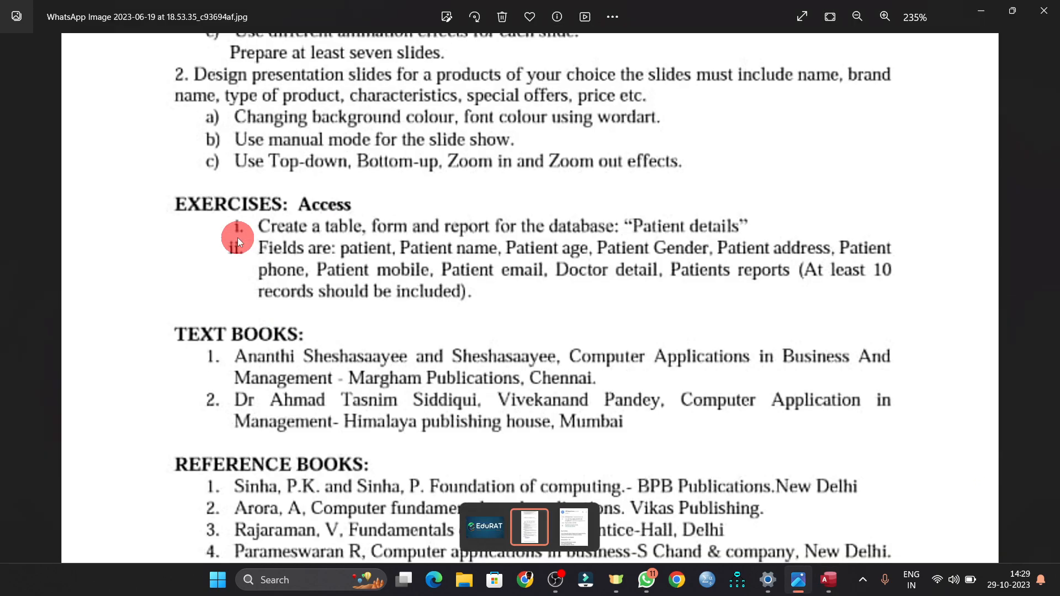
pyautogui.hotkey('alt', 'Tab')
pyautogui.write('Ph')
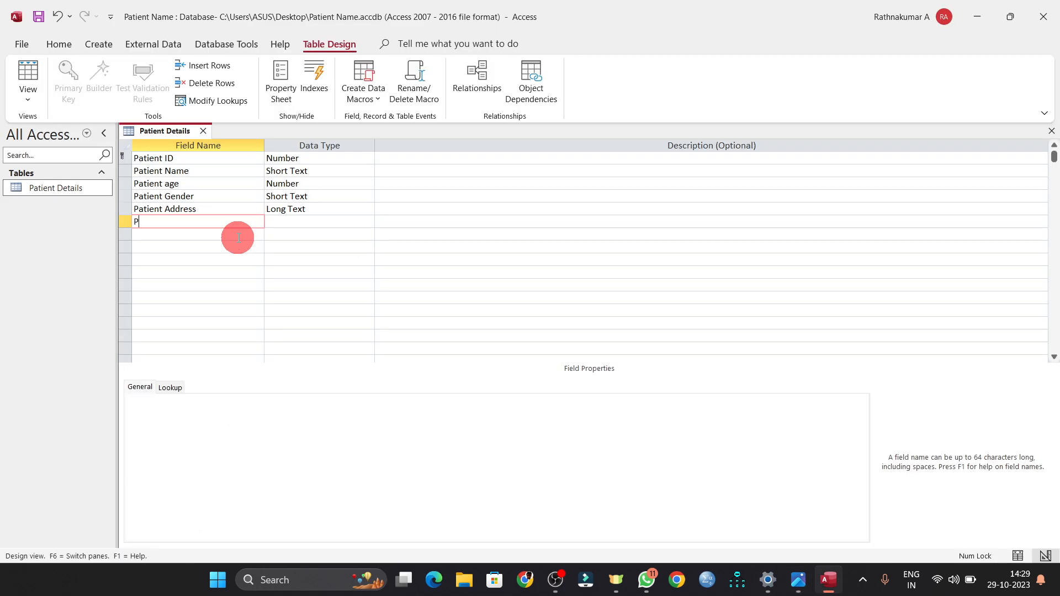
pyautogui.press('BackSpace')
pyautogui.write('atient Phone')
pyautogui.press('Tab')
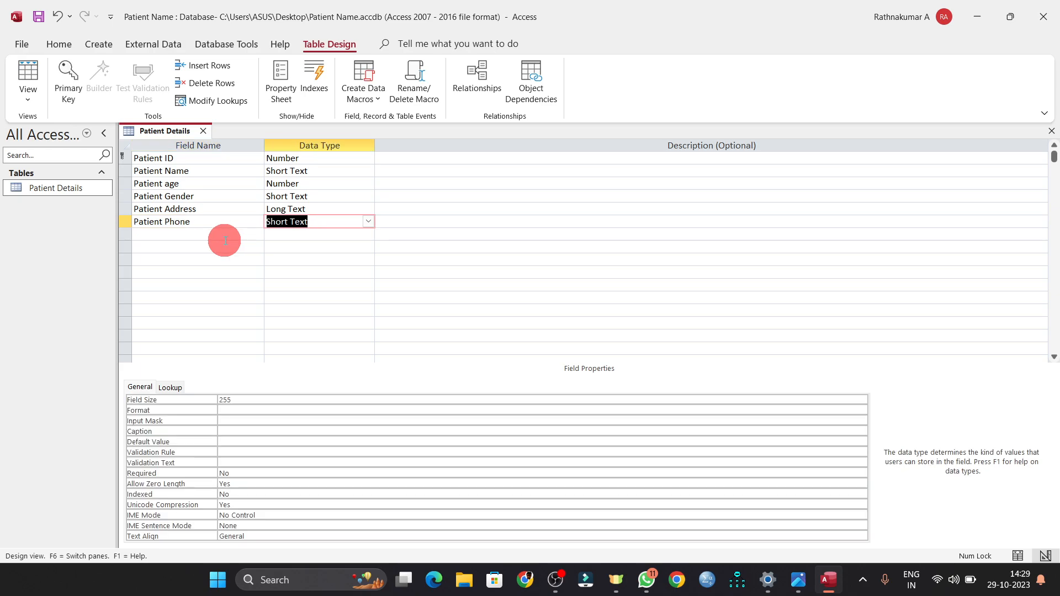
pyautogui.click(368, 221)
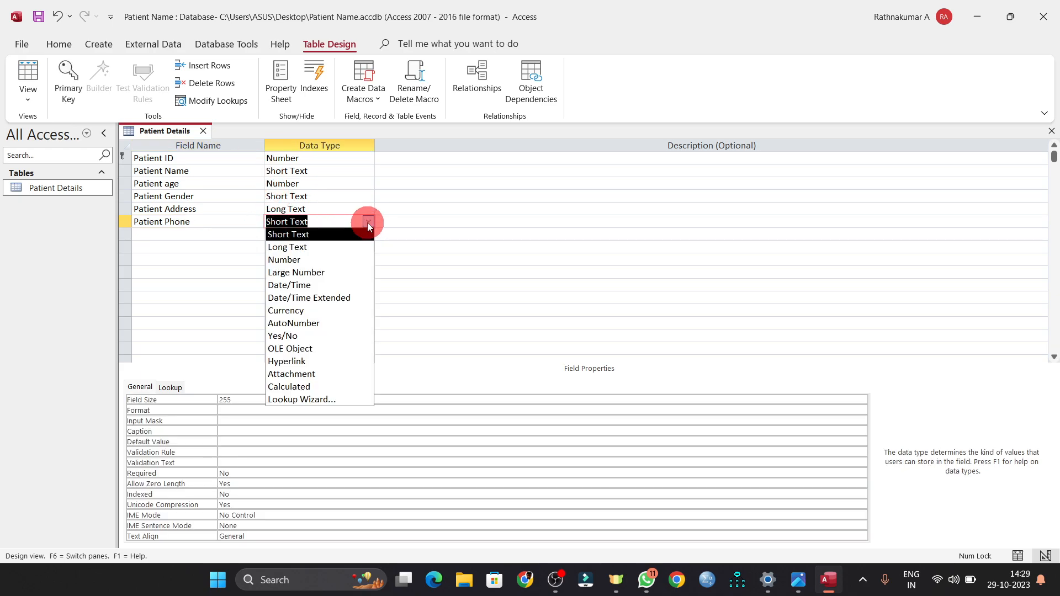
pyautogui.click(318, 273)
pyautogui.press('Tab')
pyautogui.press('Tab')
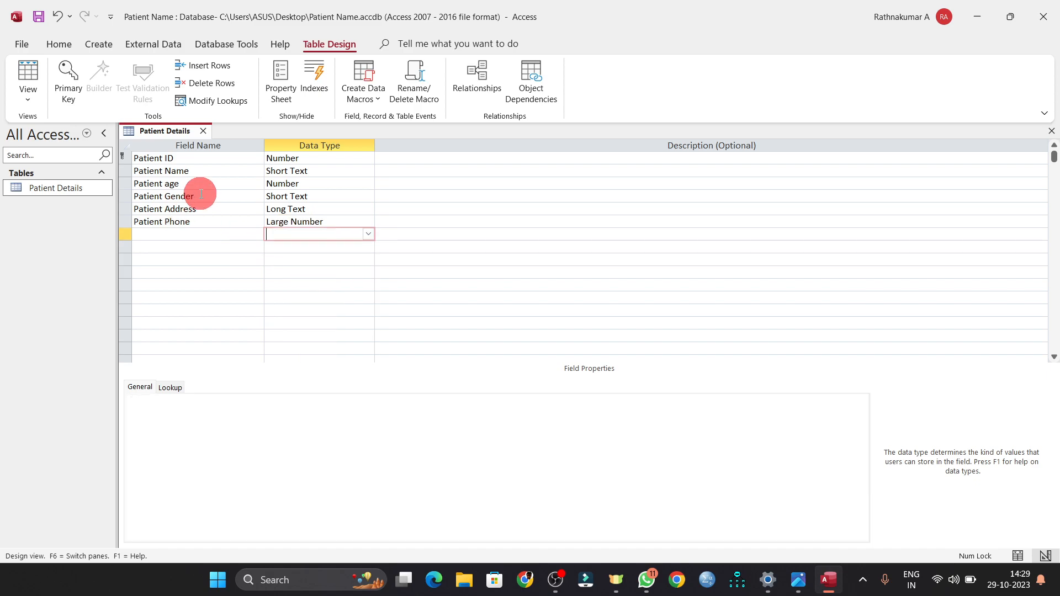
# - Add a 'Patient Mobile' field with the Large Number data type
pyautogui.hotkey('alt', 'Tab')
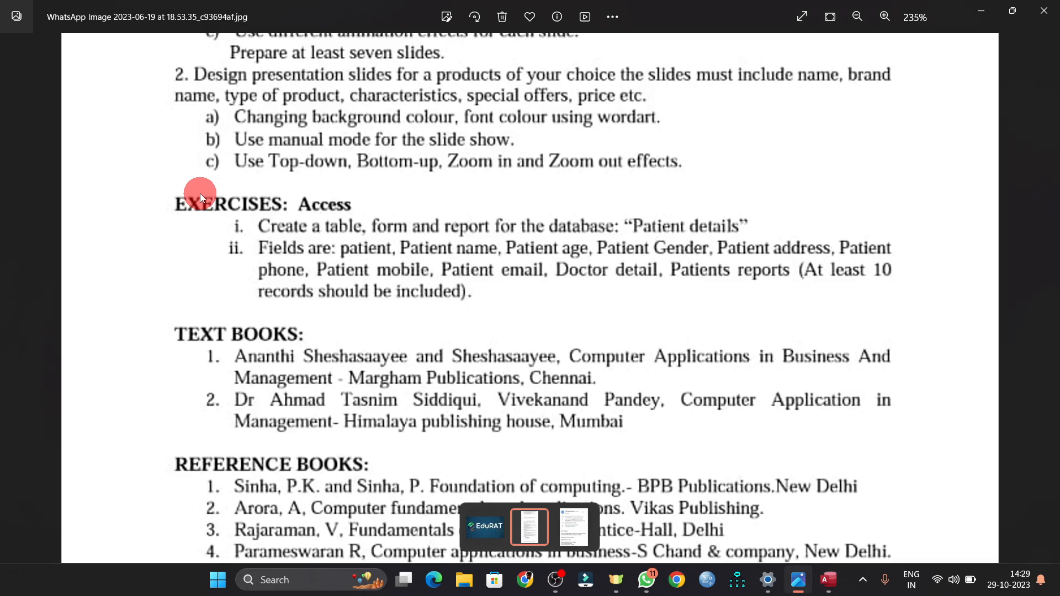
pyautogui.hotkey('alt', 'Tab')
pyautogui.write('Patient Mobule')
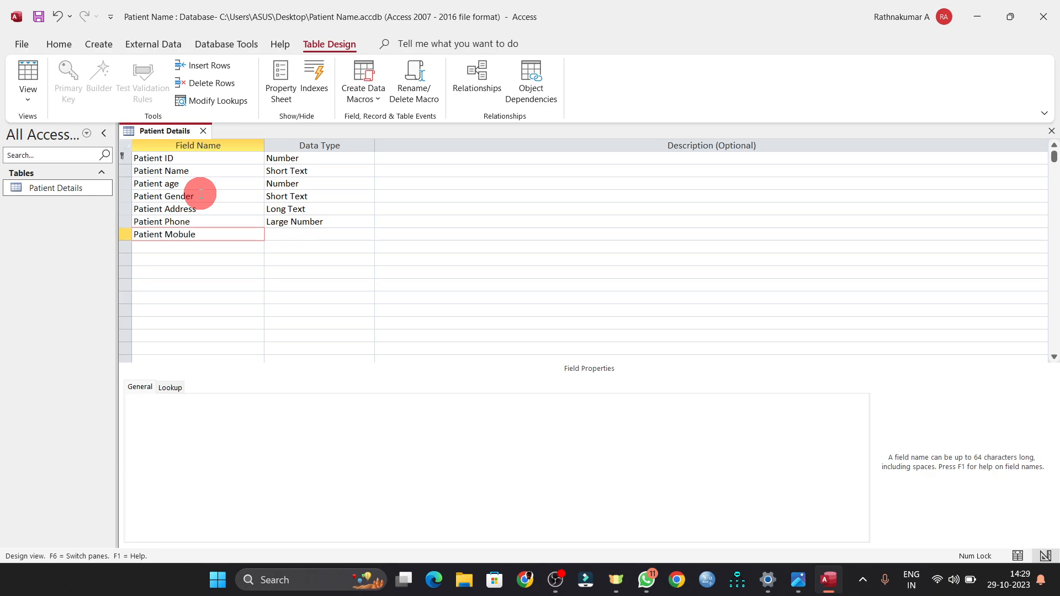
pyautogui.press('BackSpace')
pyautogui.press('BackSpace')
pyautogui.press('BackSpace')
pyautogui.write('ile')
pyautogui.press('Tab')
pyautogui.click(368, 234)
pyautogui.click(323, 285)
# - Add 'Patient Email' and 'Doctor details' fields as Short Text
pyautogui.hotkey('alt', 'Tab')
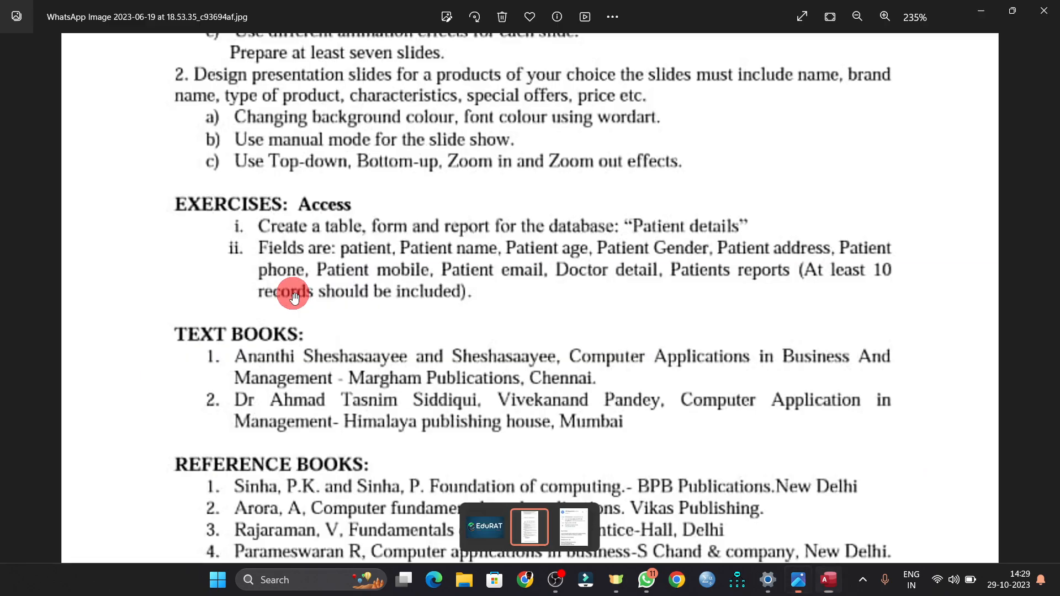
pyautogui.hotkey('alt', 'Tab')
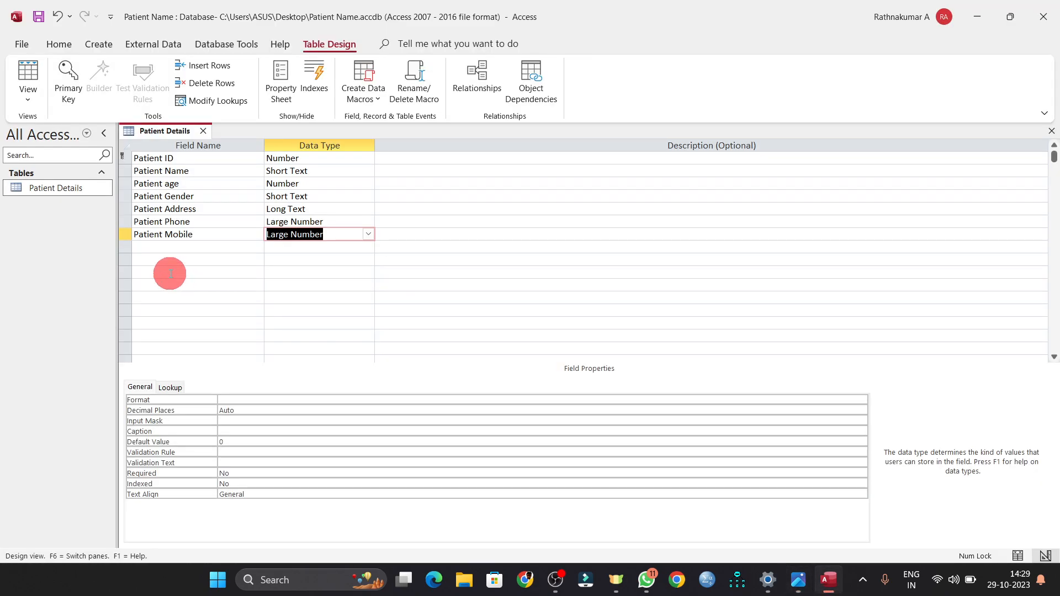
pyautogui.click(168, 247)
pyautogui.write('Pa')
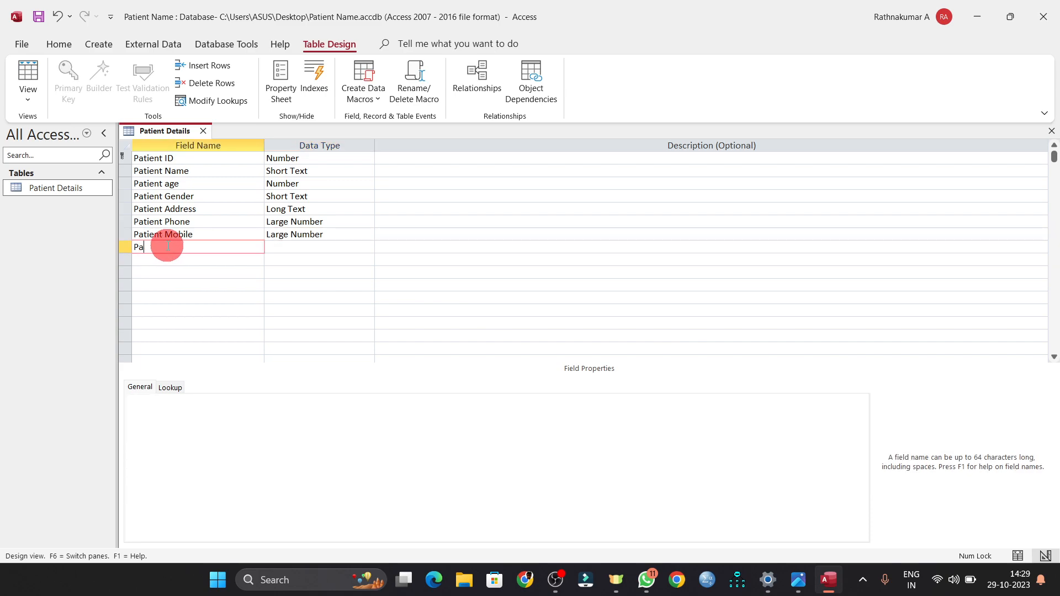
pyautogui.write('tient Fmail')
pyautogui.press('Tab')
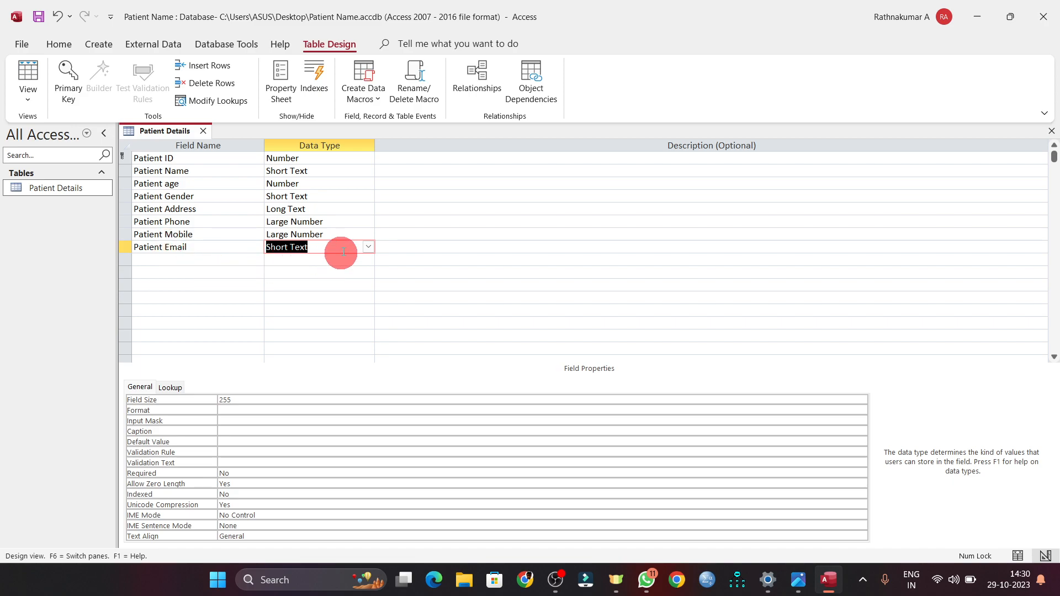
pyautogui.click(181, 259)
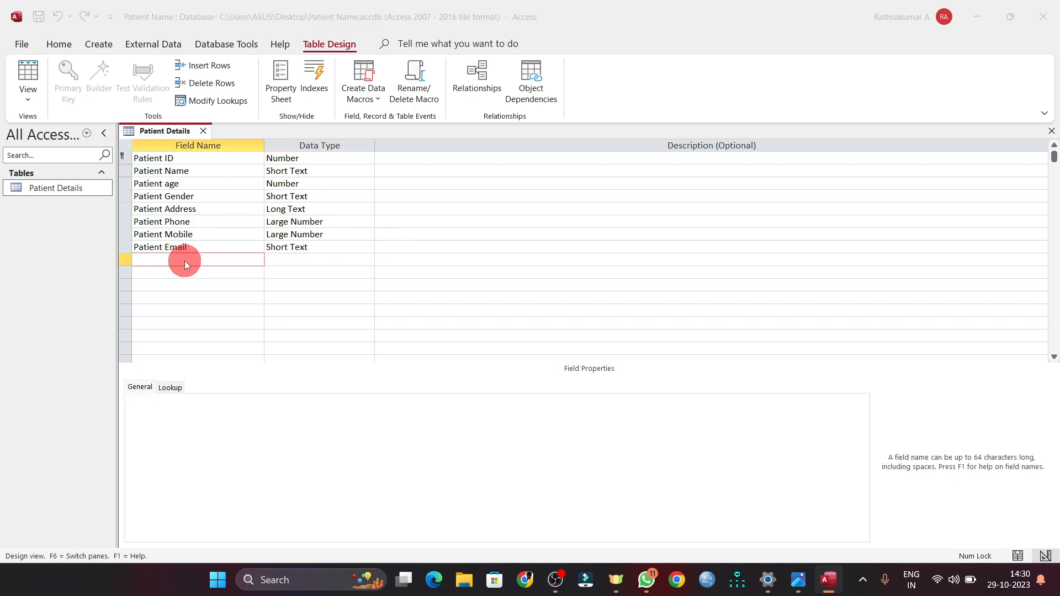
pyautogui.hotkey('alt', 'Tab')
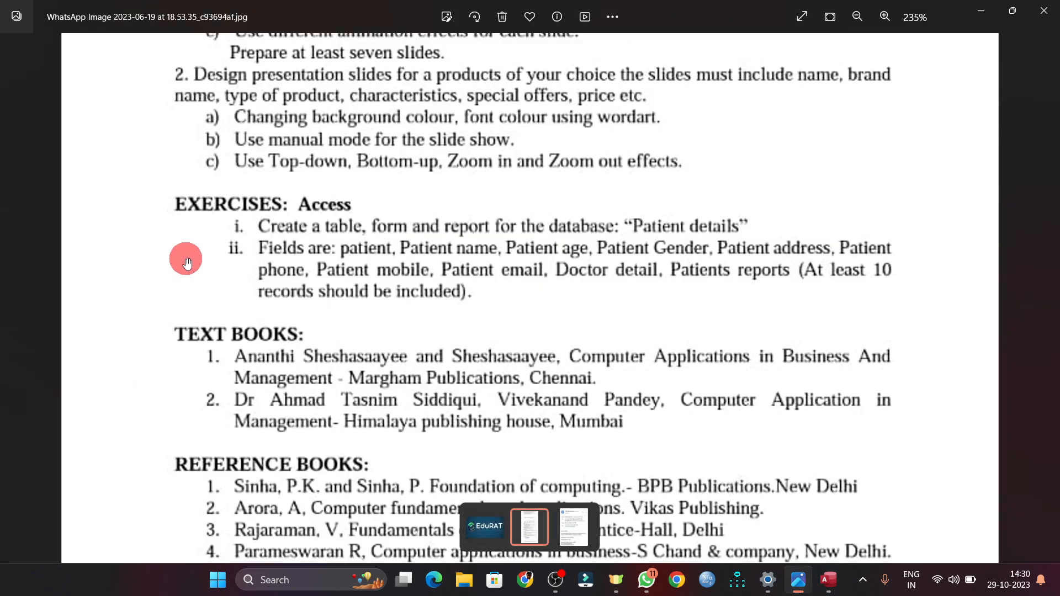
pyautogui.hotkey('alt', 'Tab')
pyautogui.write('D')
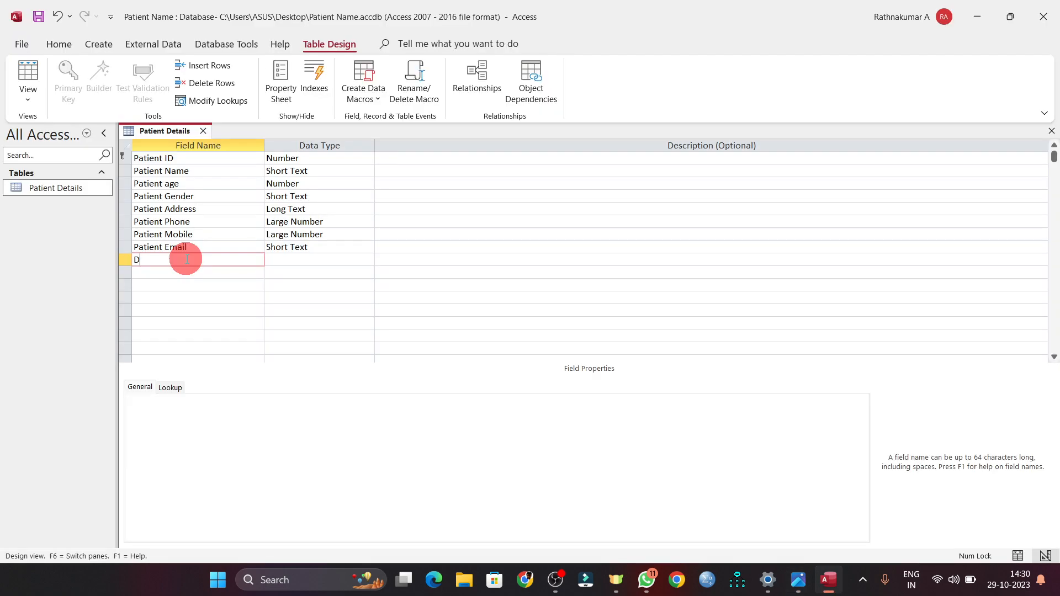
pyautogui.write('octor details')
pyautogui.press('Tab')
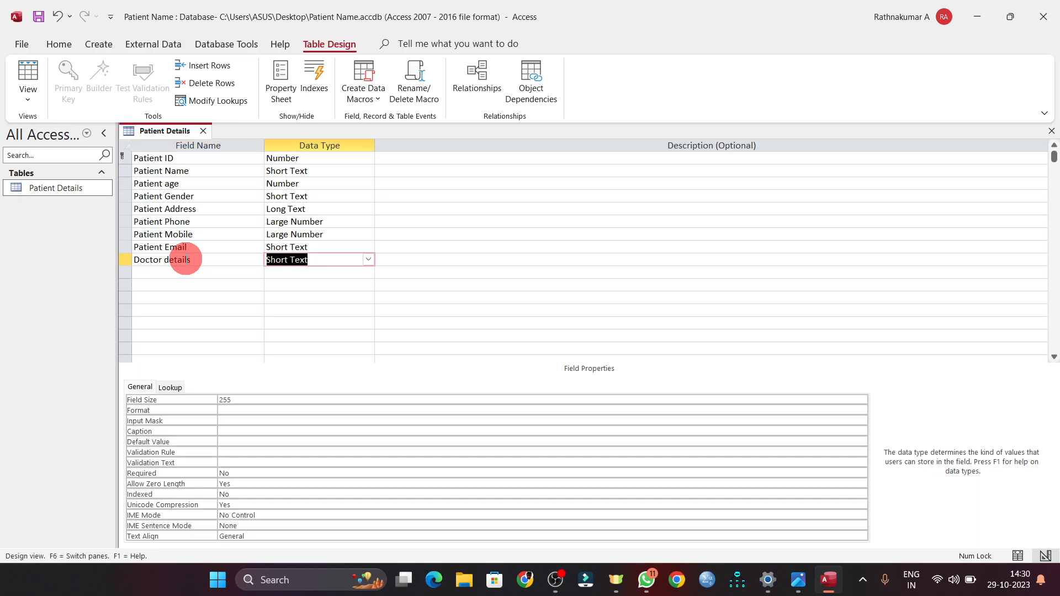
# - Add a 'Patient reports' field as Short Text, completing ten fields
pyautogui.hotkey('alt', 'Tab')
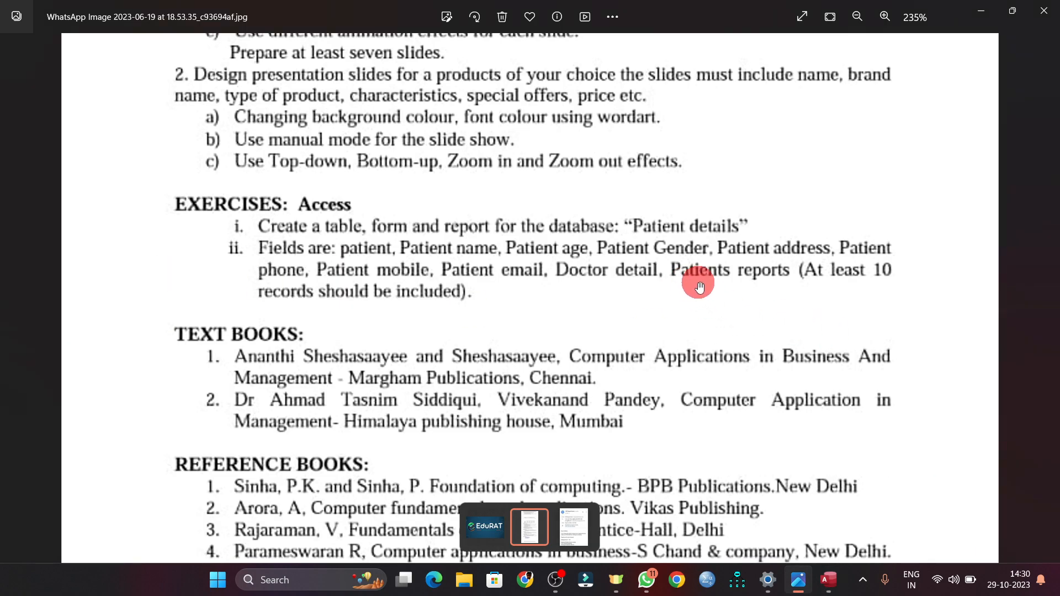
pyautogui.hotkey('alt', 'Tab')
pyautogui.click(159, 271)
pyautogui.write('Pateient')
pyautogui.press('BackSpace')
pyautogui.press('BackSpace')
pyautogui.press('BackSpace')
pyautogui.press('BackSpace')
pyautogui.press('BackSpace')
pyautogui.write('ient ')
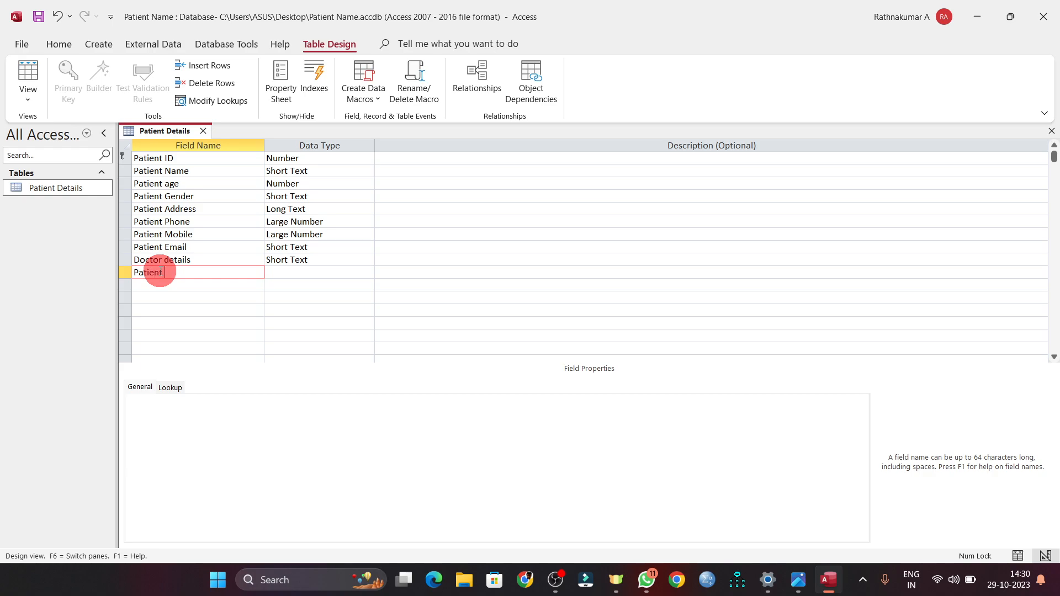
pyautogui.write('reports')
pyautogui.press('Tab')
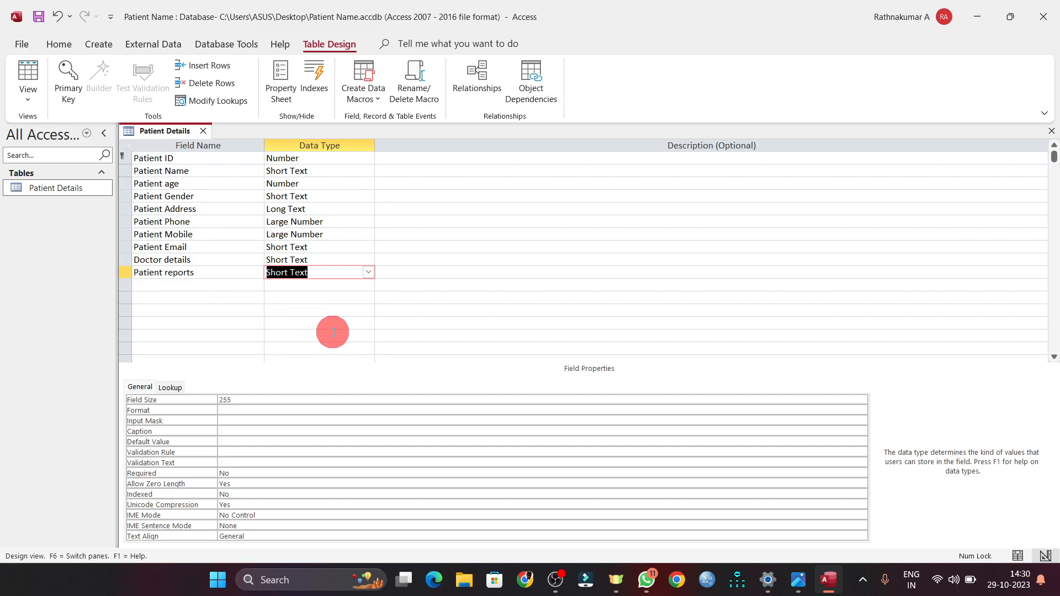
# - Change the Patient reports field to Long Text, then check the exercise sheet's field list
pyautogui.click(367, 273)
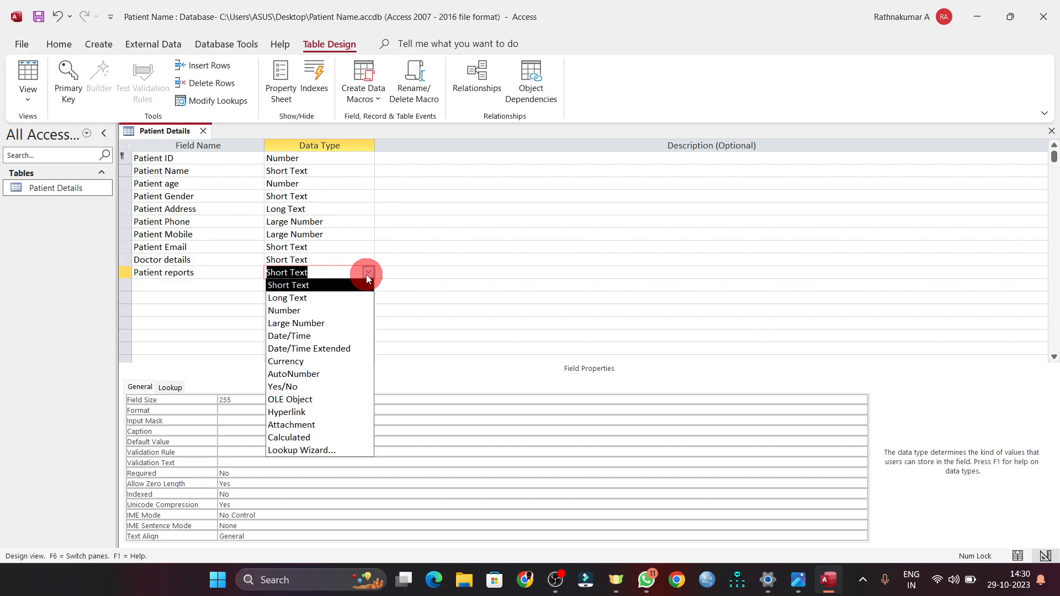
pyautogui.click(310, 299)
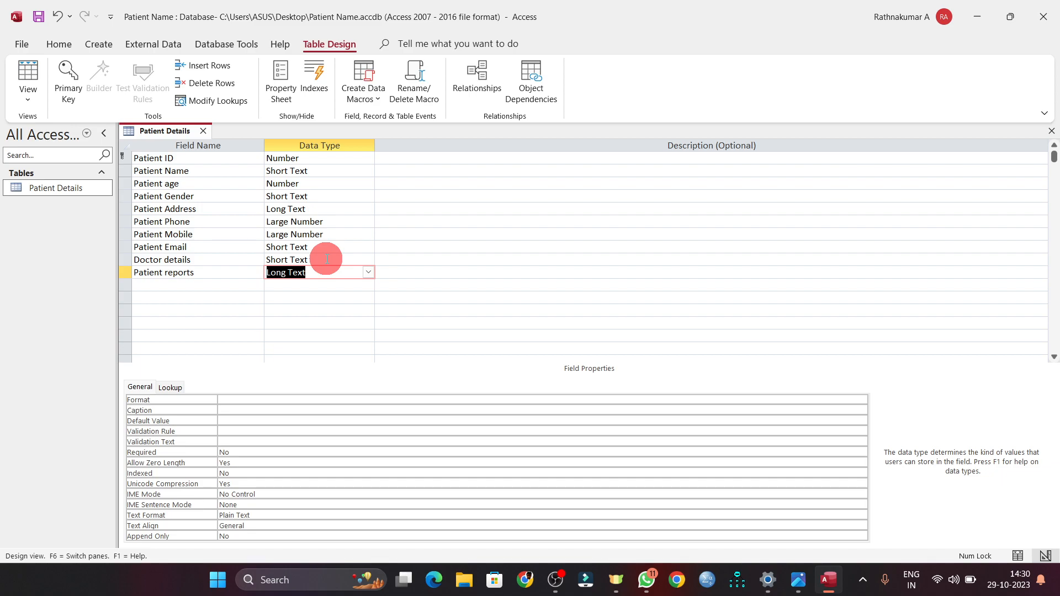
pyautogui.hotkey('alt', 'Tab')
pyautogui.hotkey('alt', 'Tab')
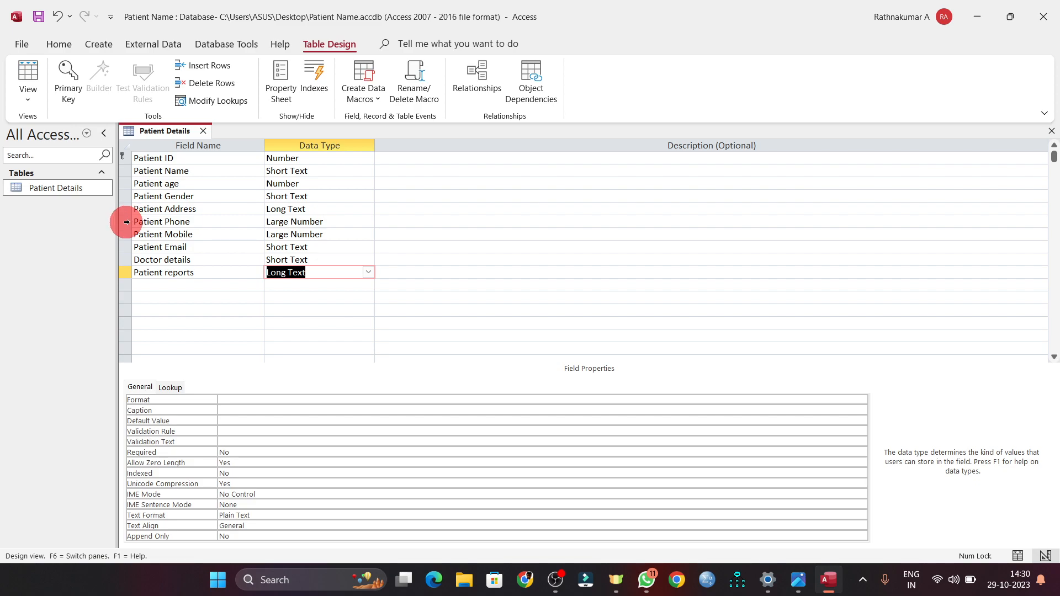
pyautogui.hotkey('alt', 'Tab')
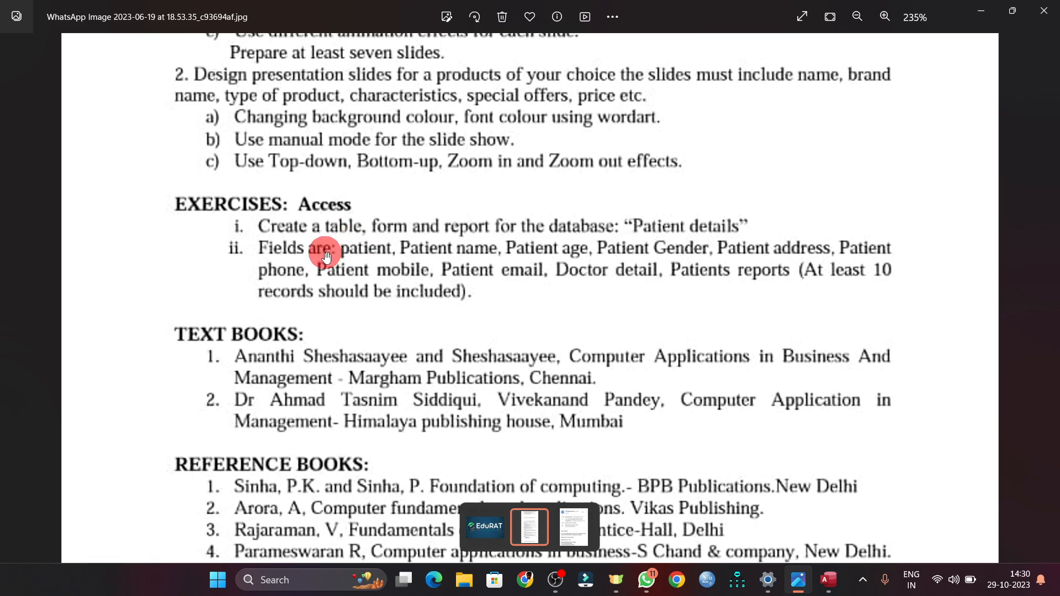
pyautogui.hotkey('alt', 'Tab')
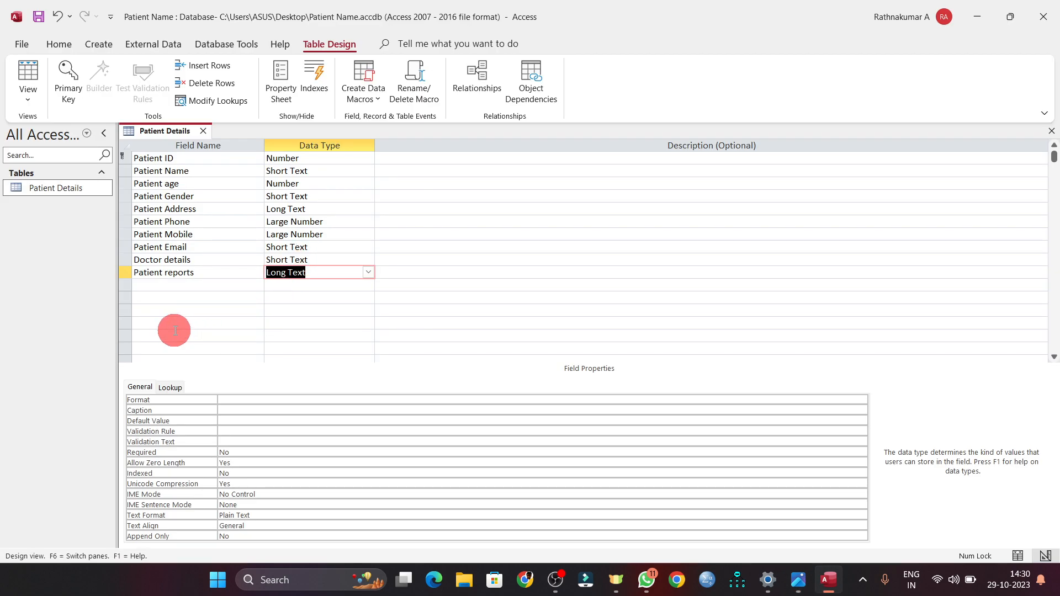
# - Switch the table to Datasheet View, saving it and accepting the Large Number compatibility warning
pyautogui.click(32, 104)
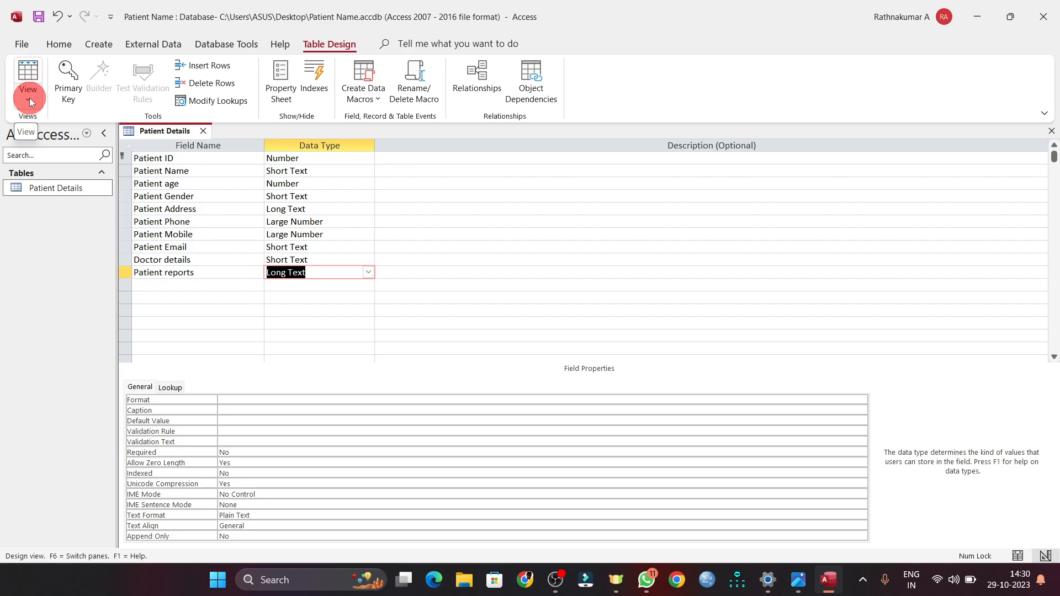
pyautogui.click(71, 125)
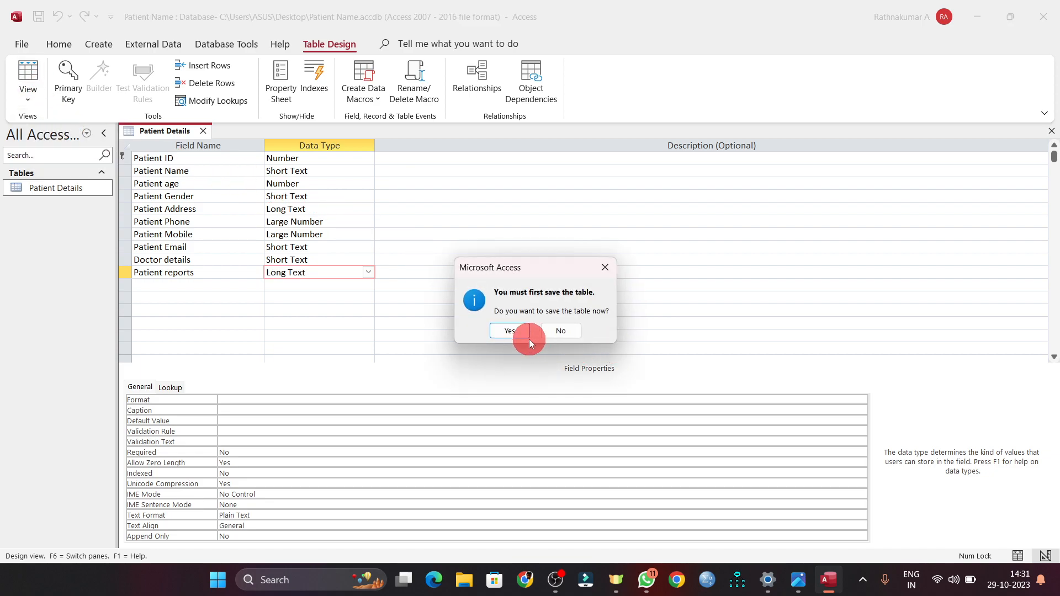
pyautogui.click(510, 332)
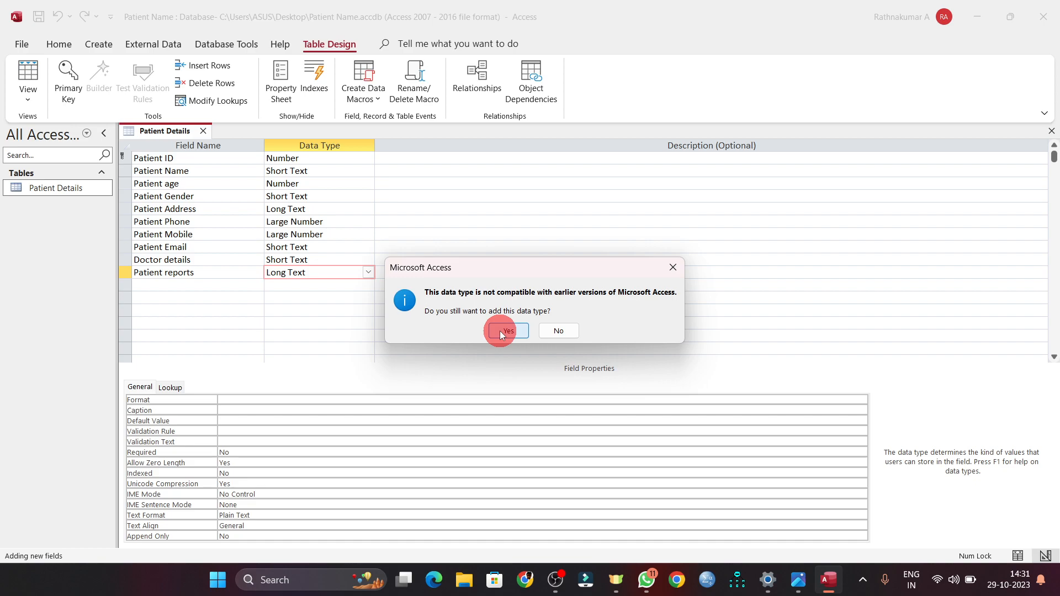
pyautogui.click(503, 331)
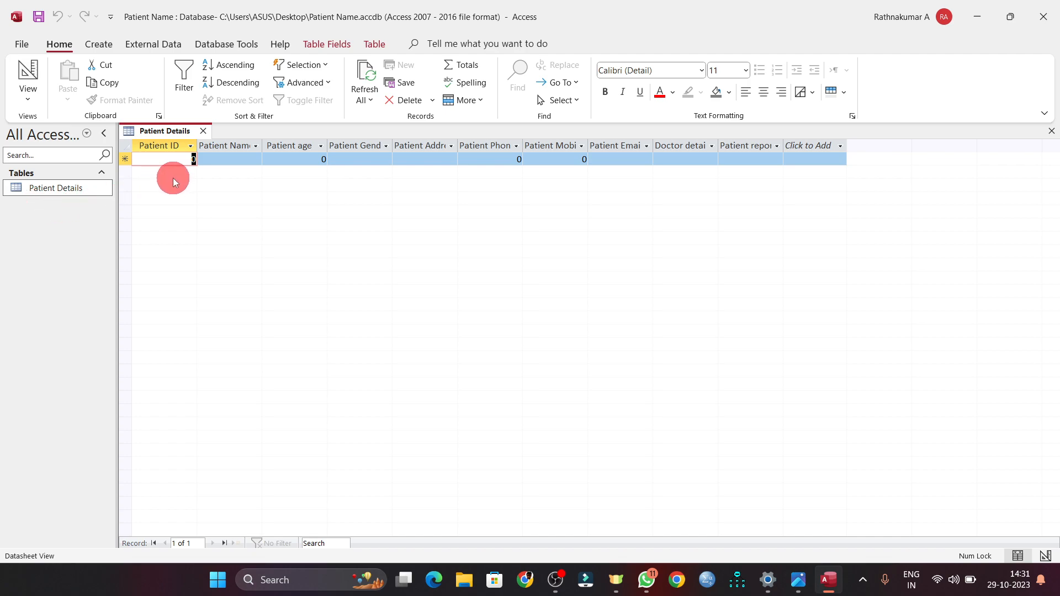
# - Create a new form from the Patient Details table
pyautogui.click(62, 189)
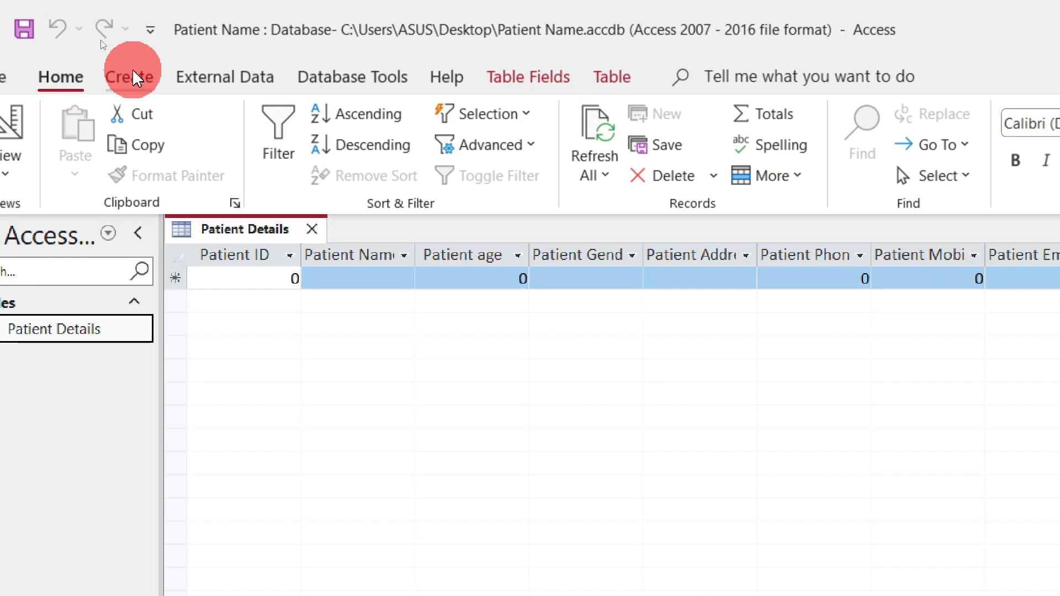
pyautogui.click(101, 45)
pyautogui.click(265, 76)
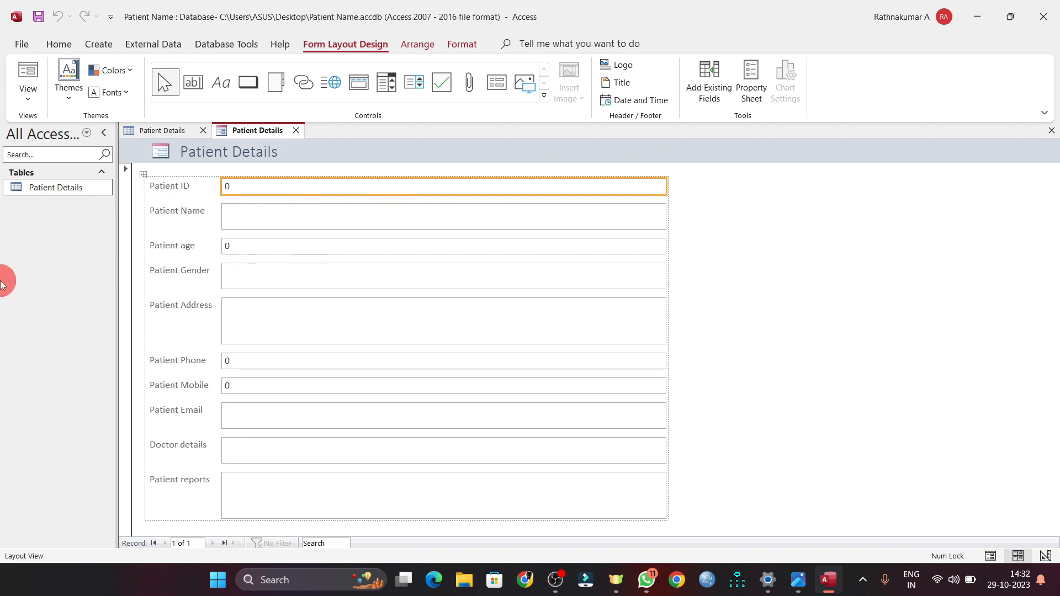
# - Check the table datasheet, then bring the new Patient Details form back into view
pyautogui.rightClick(263, 132)
pyautogui.click(123, 268)
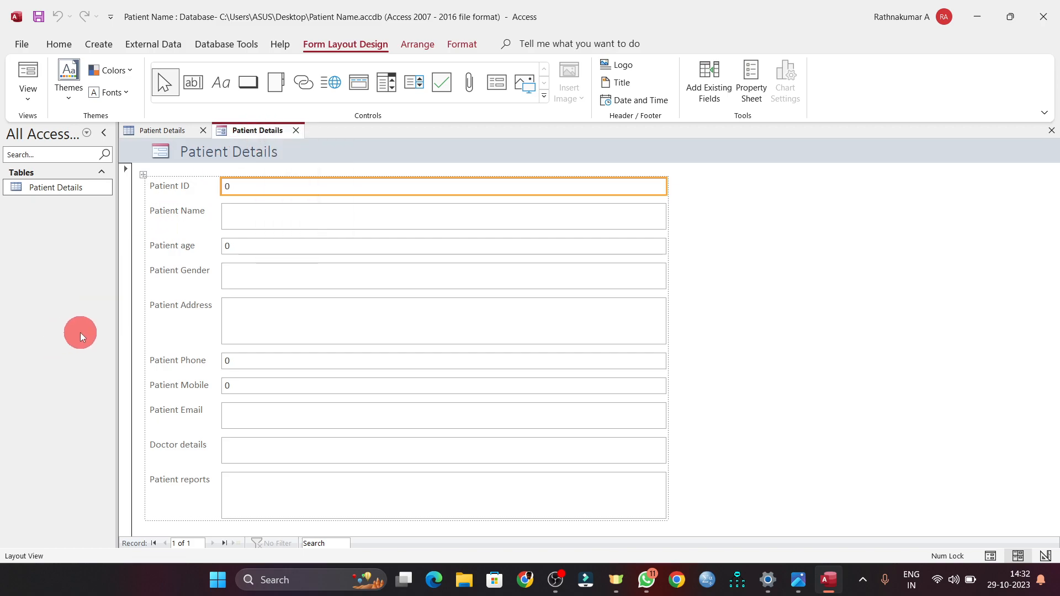
pyautogui.click(220, 181)
pyautogui.click(146, 45)
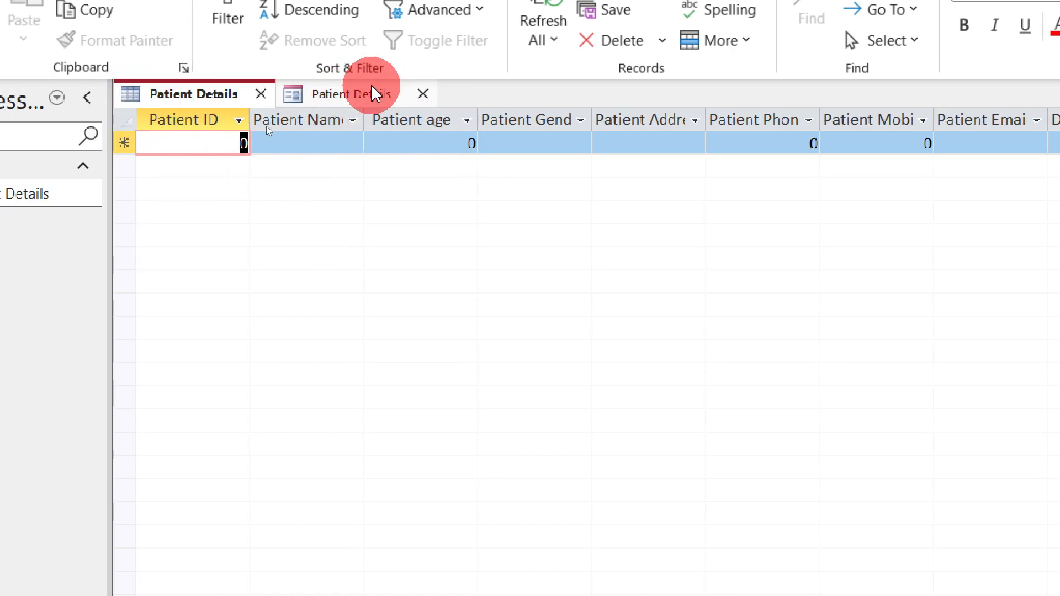
pyautogui.click(373, 94)
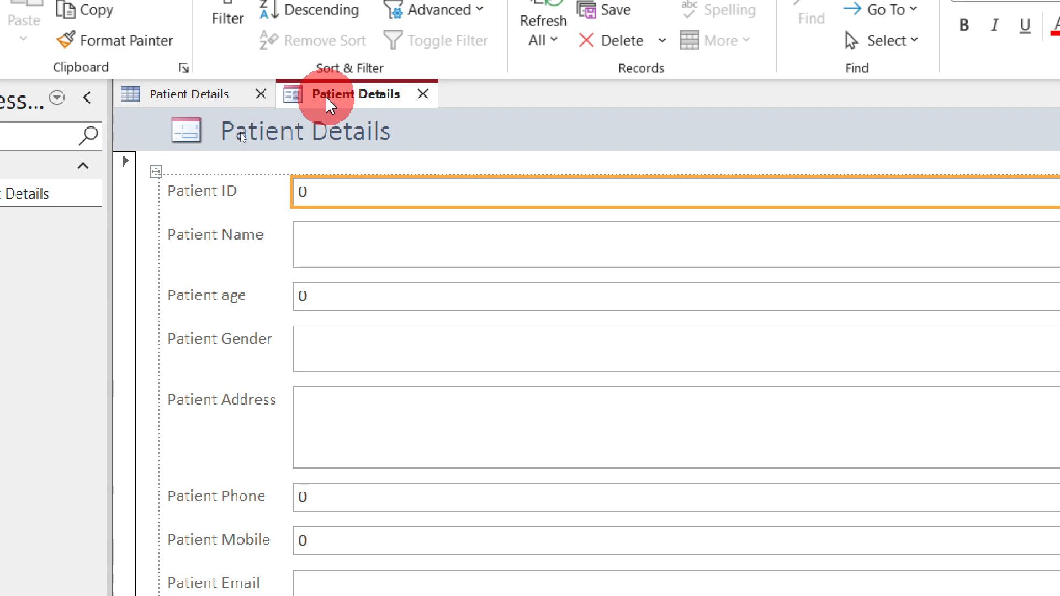
# - Save the form as 'Patient Details Form' and close it
pyautogui.rightClick(326, 94)
pyautogui.click(402, 119)
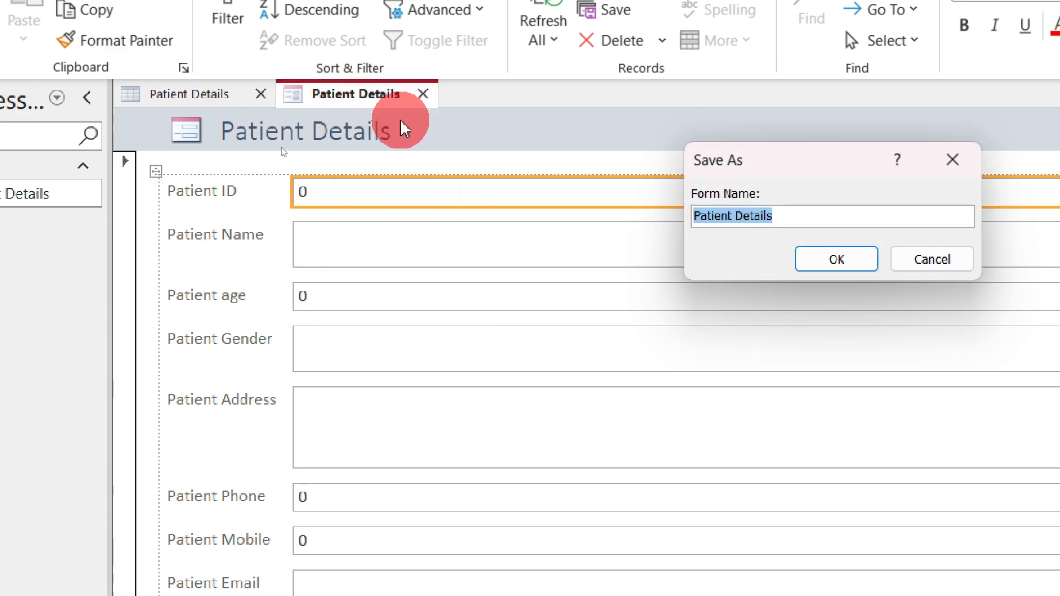
pyautogui.click(817, 218)
pyautogui.write('Form')
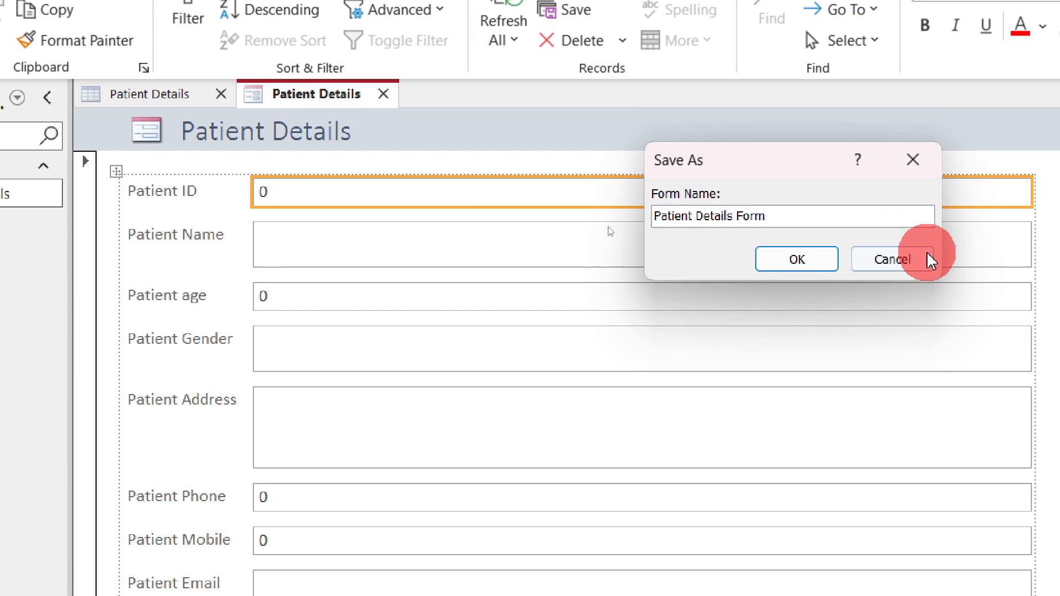
pyautogui.click(802, 257)
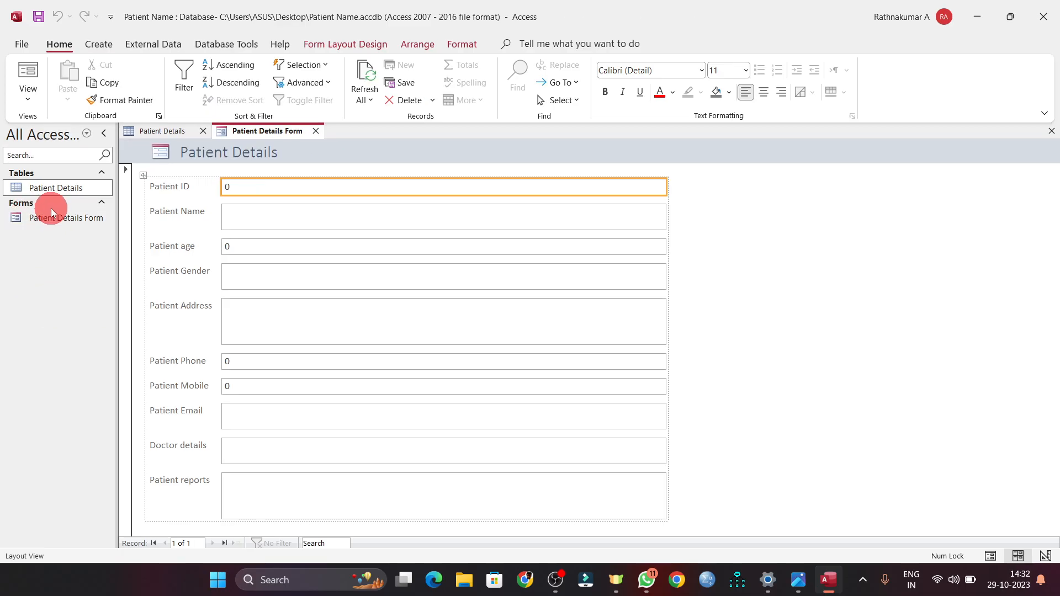
pyautogui.click(316, 130)
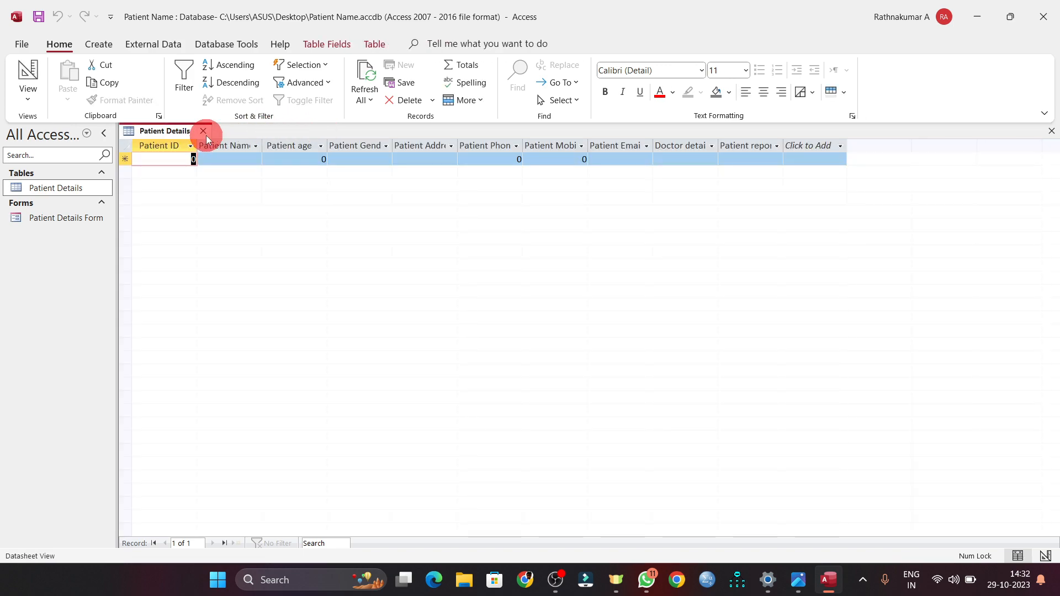
# - Close the table and open Patient Details Form from the navigation pane
pyautogui.click(204, 131)
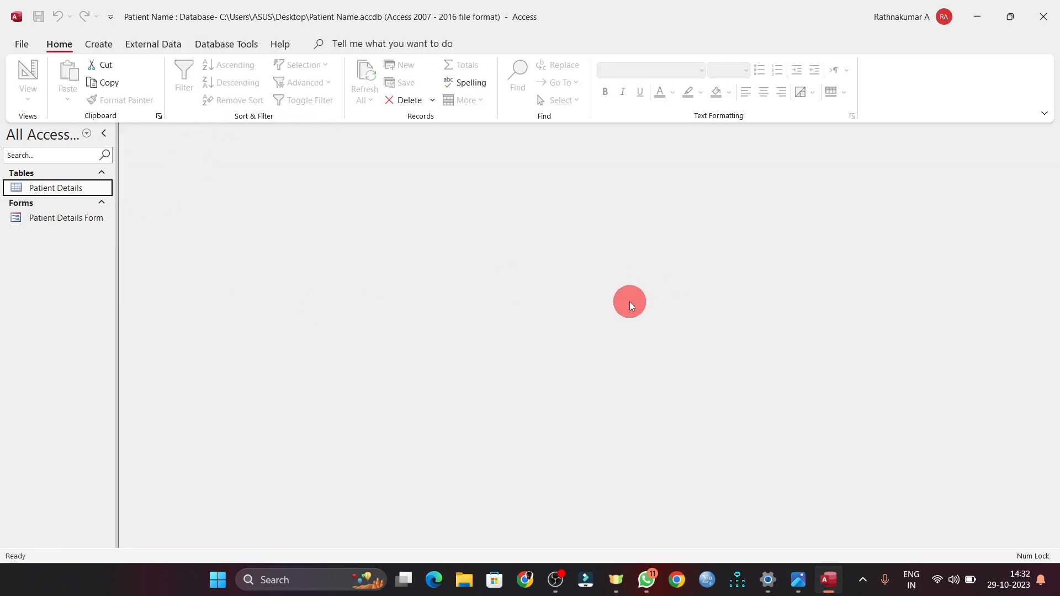
pyautogui.click(56, 218)
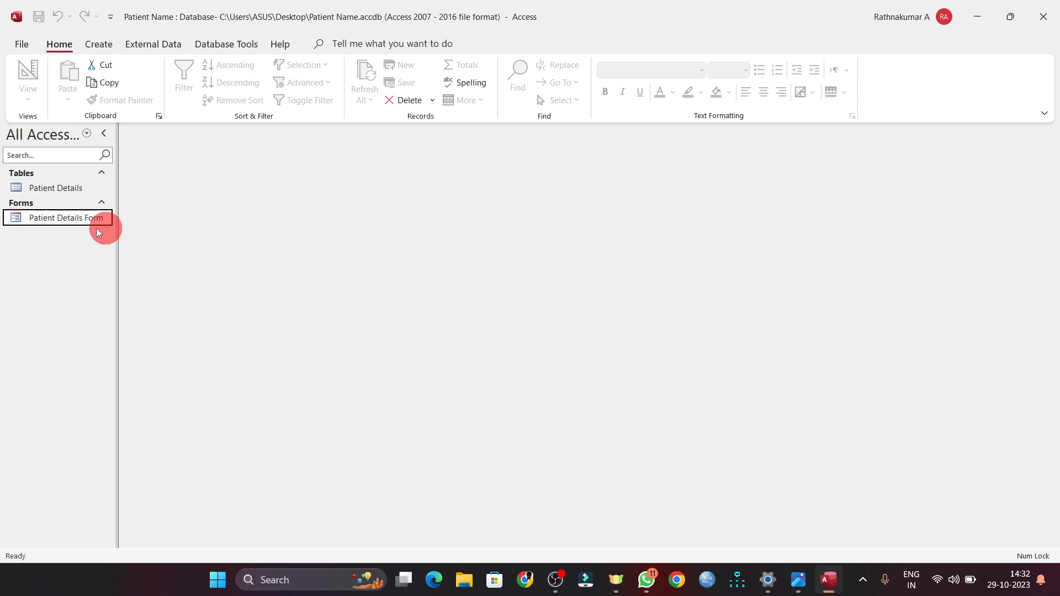
pyautogui.doubleClick(43, 220)
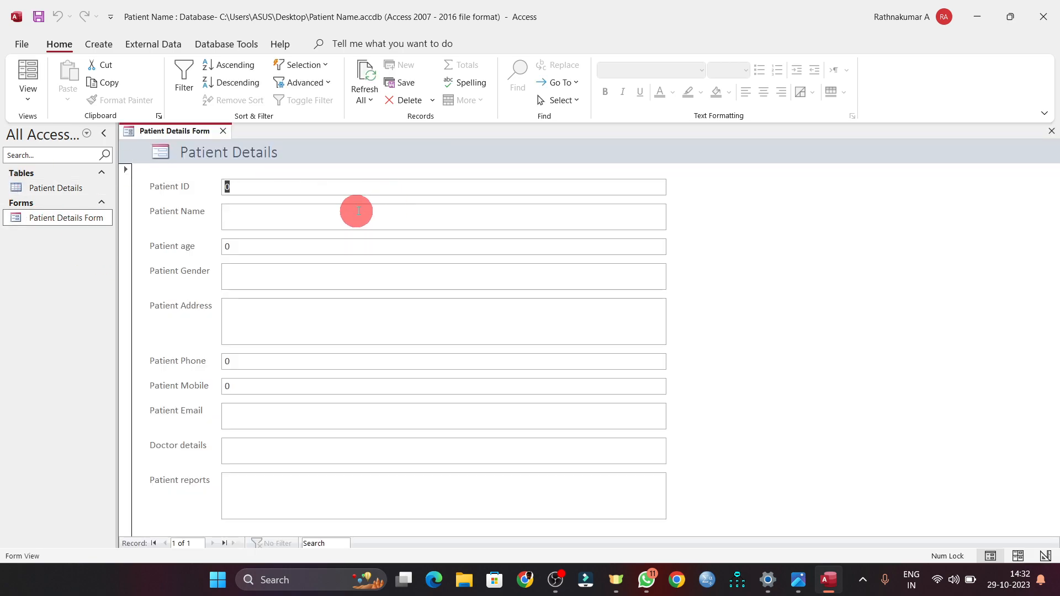
# - Enter Patient ID 101, the patient's name, age 45 and gender Male
pyautogui.write('101')
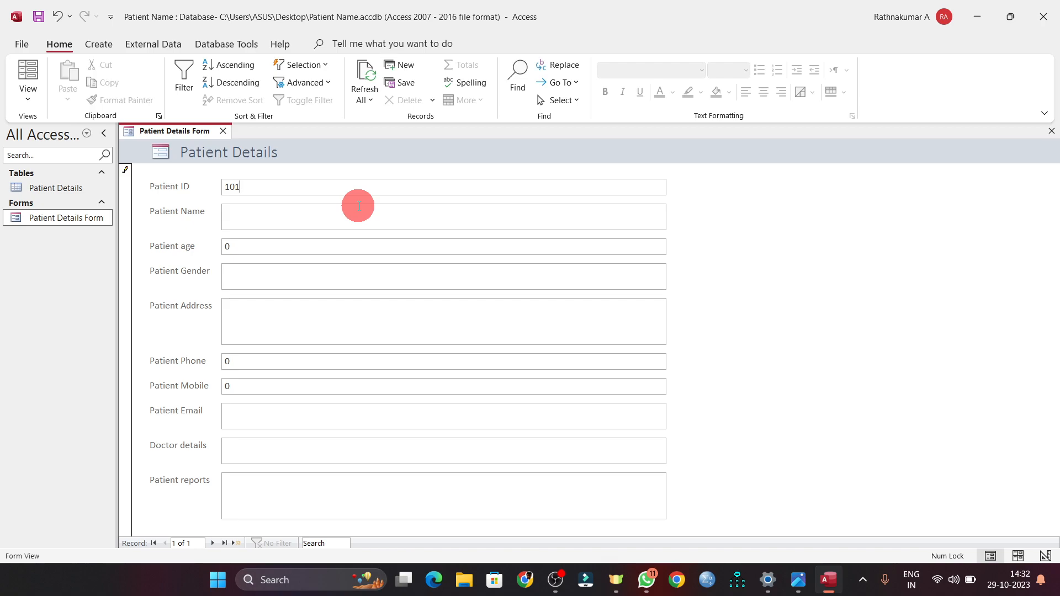
pyautogui.click(356, 213)
pyautogui.write('kumar')
pyautogui.press('Tab')
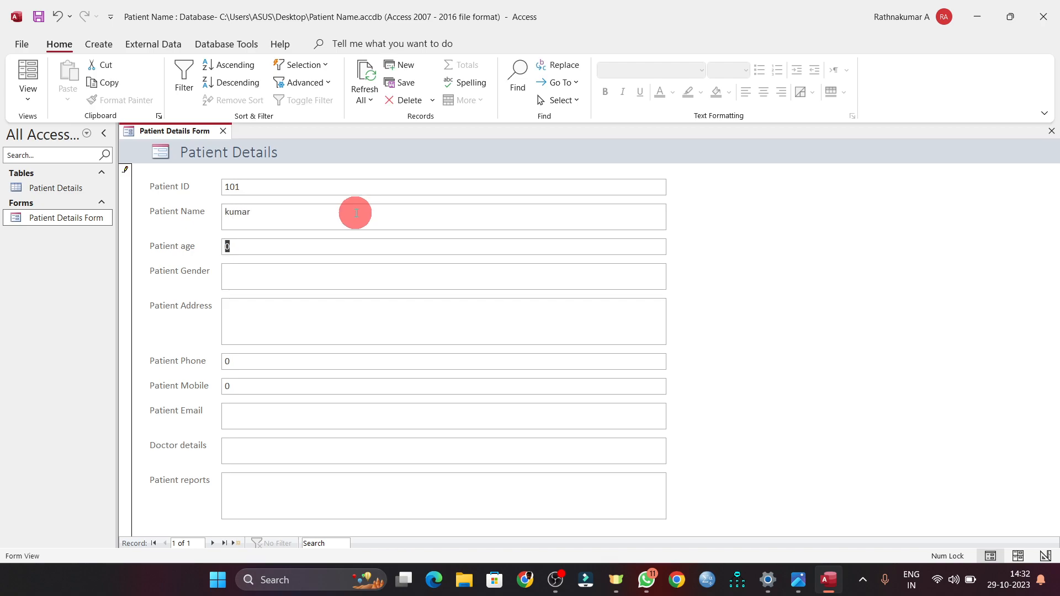
pyautogui.write('45Male')
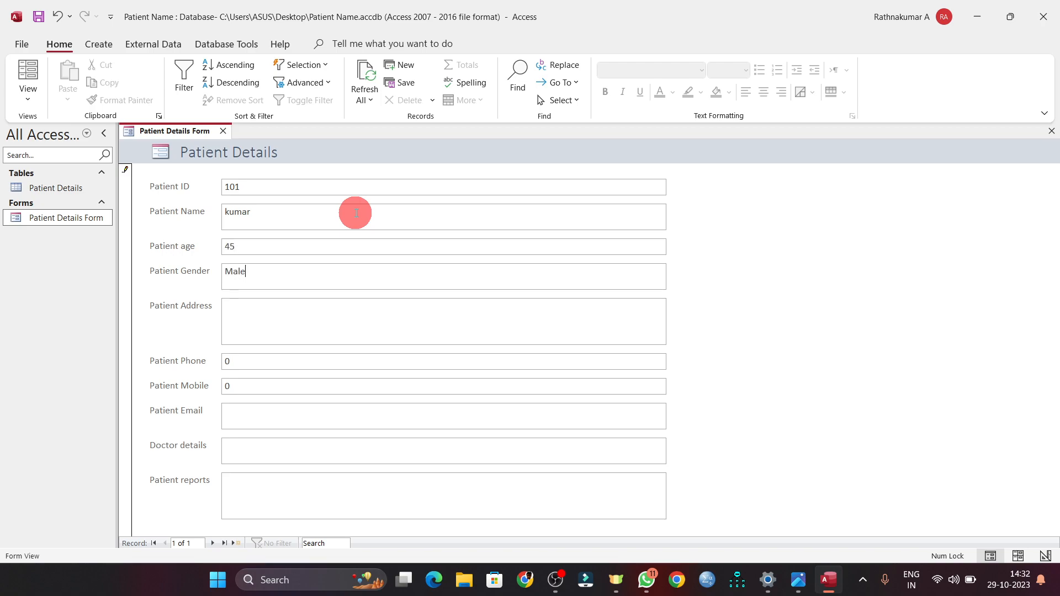
pyautogui.press('Tab')
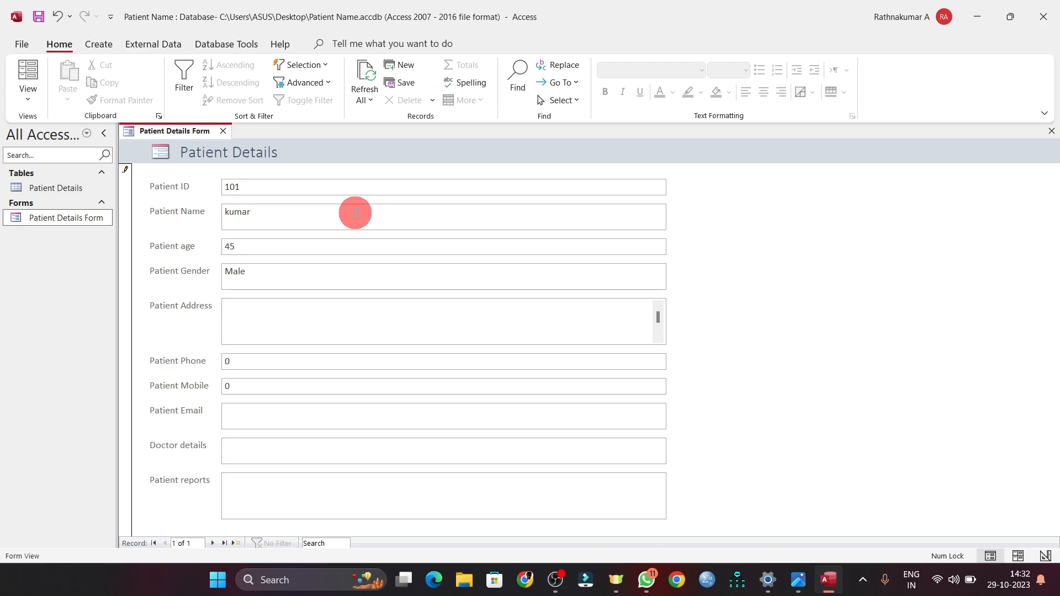
# - Fill in the patient's address, phone number and mobile number
pyautogui.write('llupuram')
pyautogui.press('Tab')
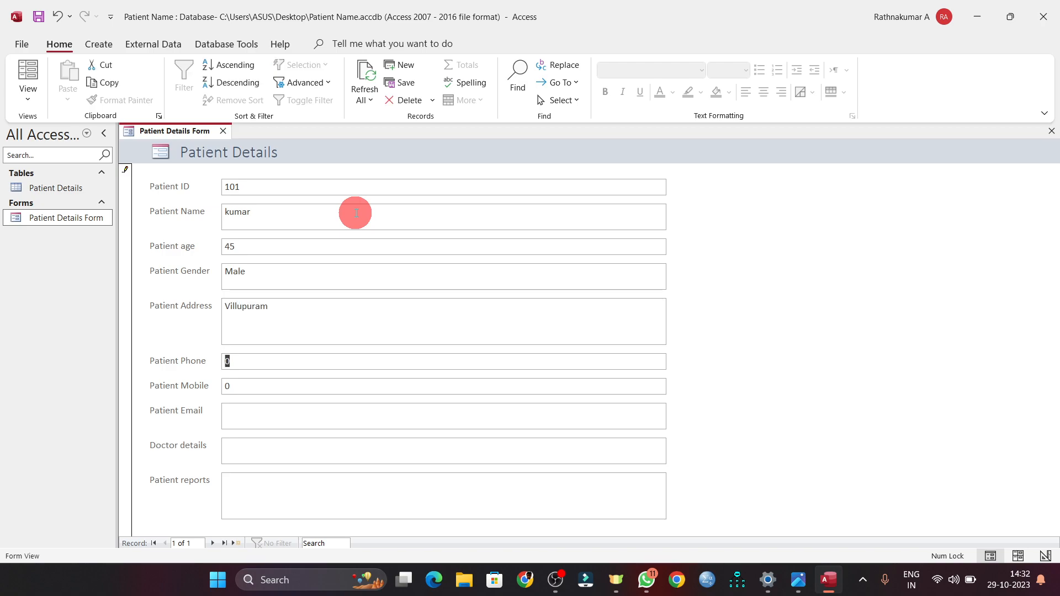
pyautogui.write('123456789')
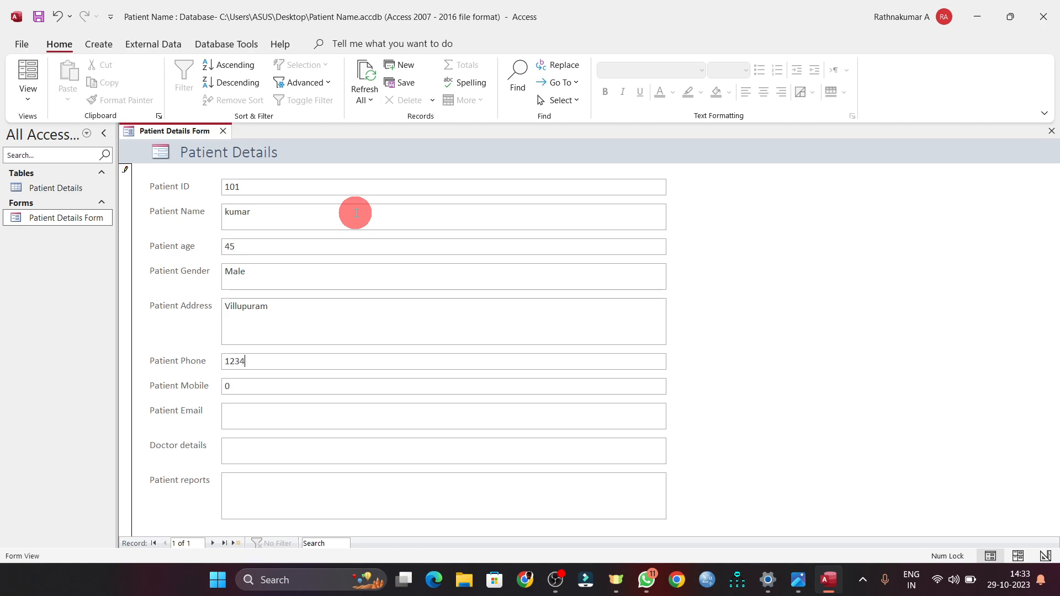
pyautogui.press('Tab')
pyautogui.write('987654321')
pyautogui.press('Tab')
# - Enter the patient's email, the doctor's name, and 'fever' as the report
pyautogui.write('rak')
pyautogui.press('BackSpace')
pyautogui.press('BackSpace')
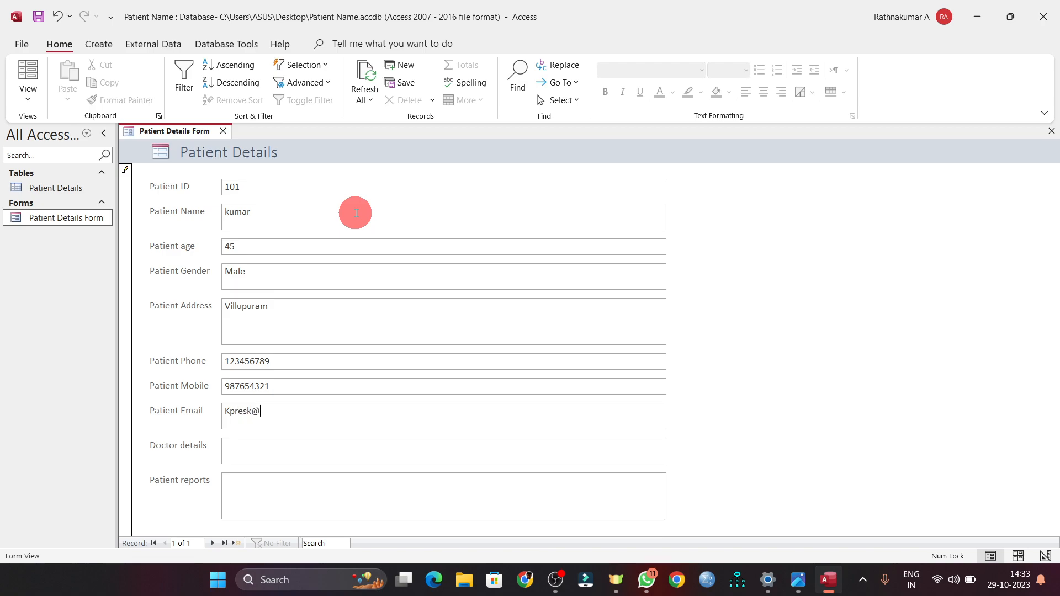
pyautogui.press('Tab')
pyautogui.write('ramesh')
pyautogui.press('Tab')
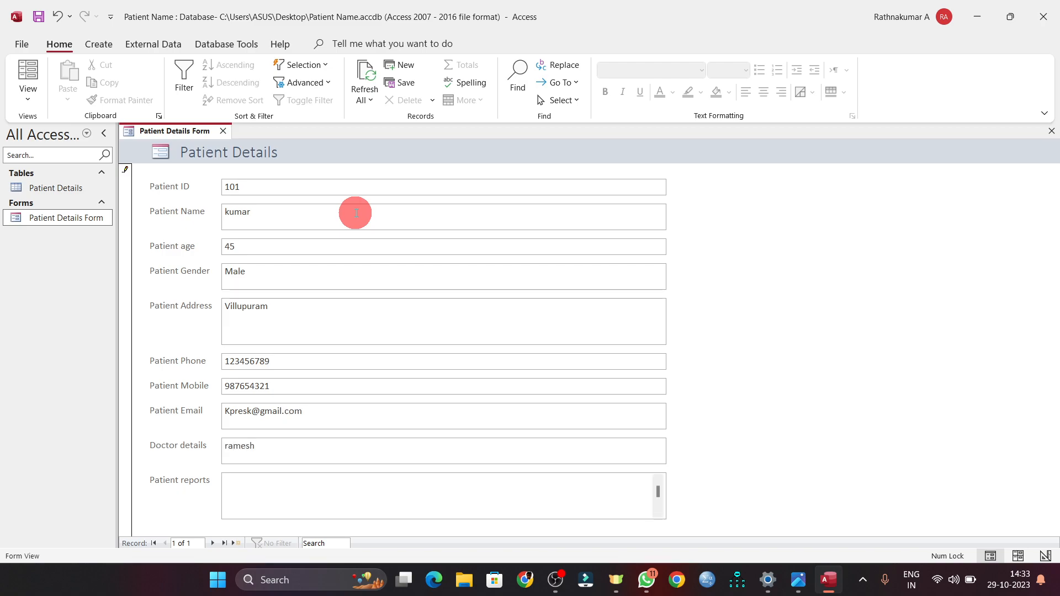
pyautogui.write('fever')
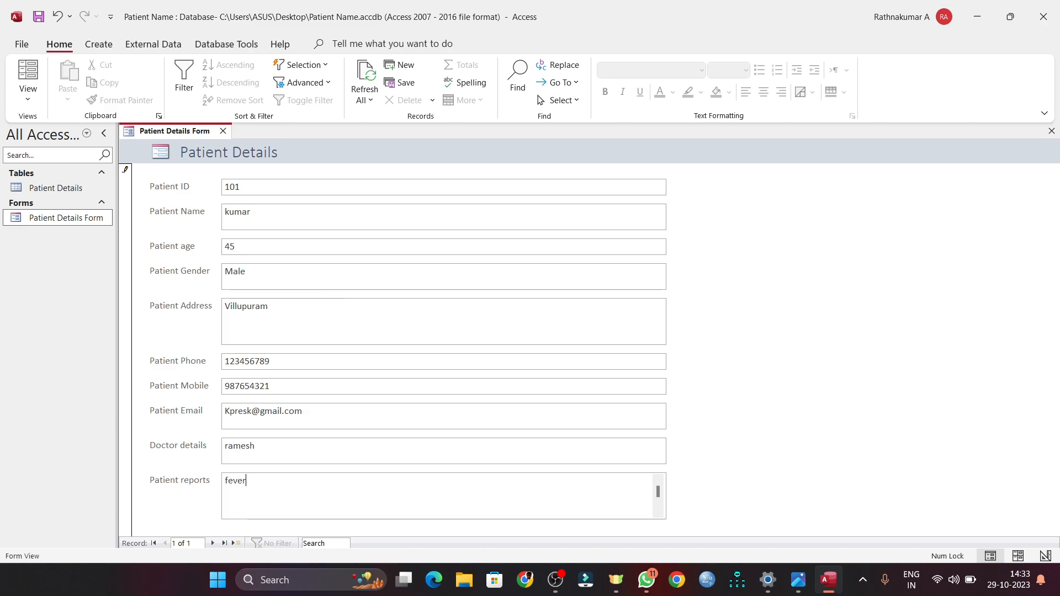
# - Save the record and open the Patient Details table to verify the new row
pyautogui.click(234, 544)
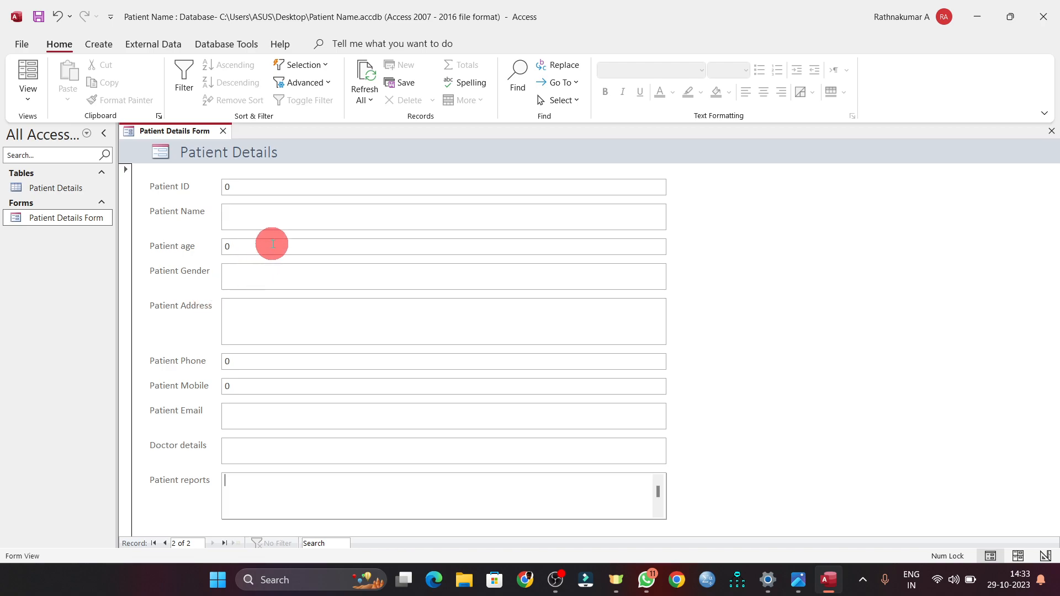
pyautogui.click(48, 190)
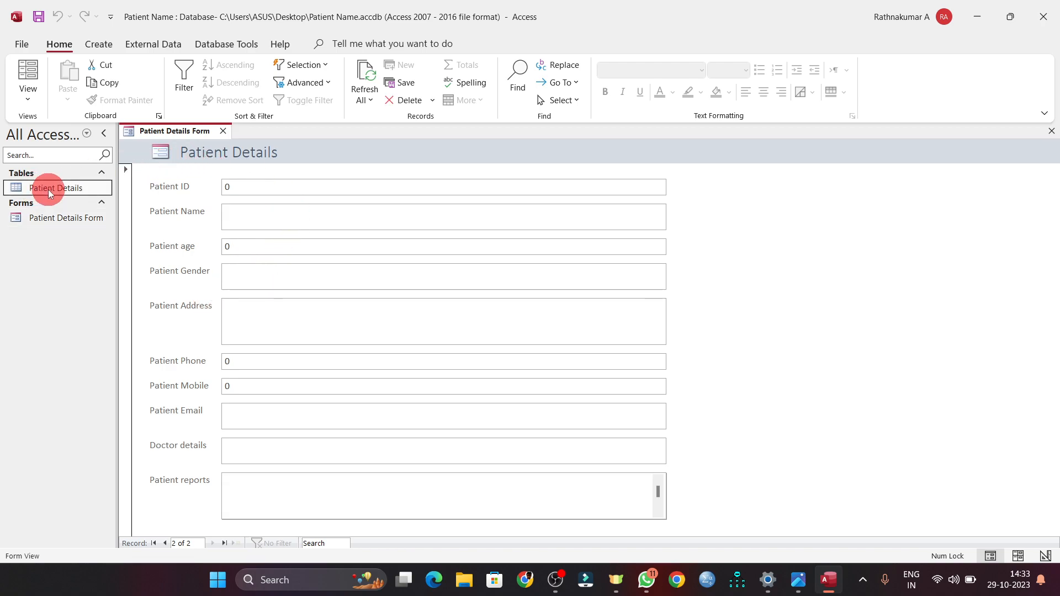
pyautogui.doubleClick(48, 190)
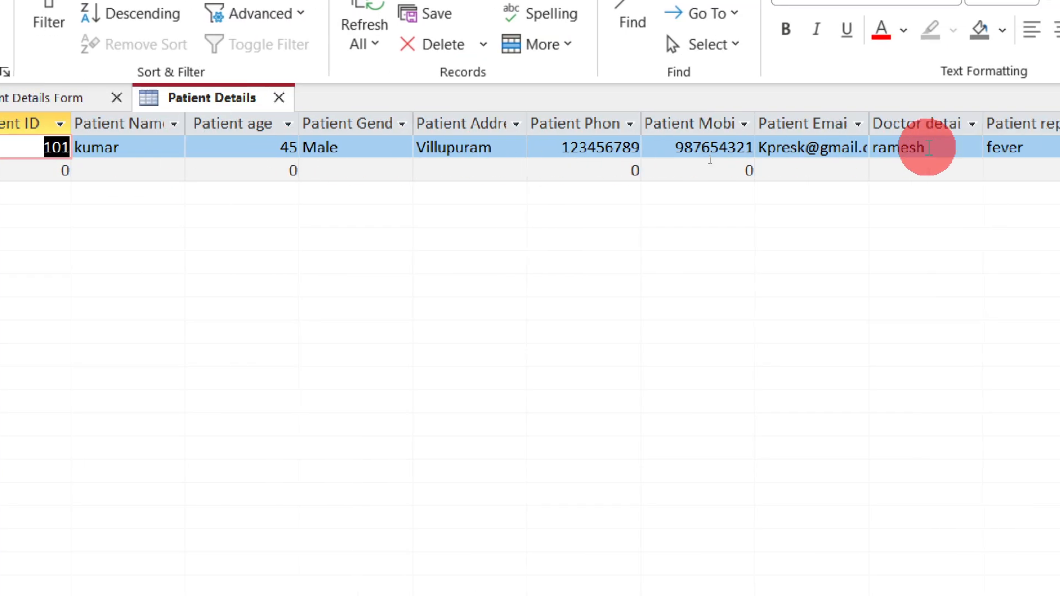
pyautogui.doubleClick(123, 251)
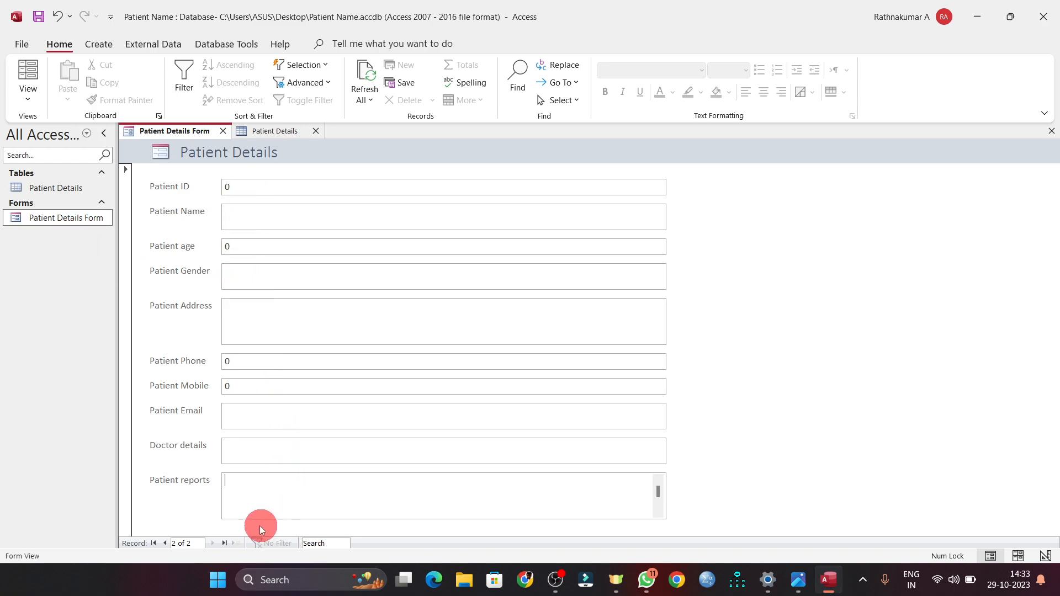
pyautogui.doubleClick(36, 187)
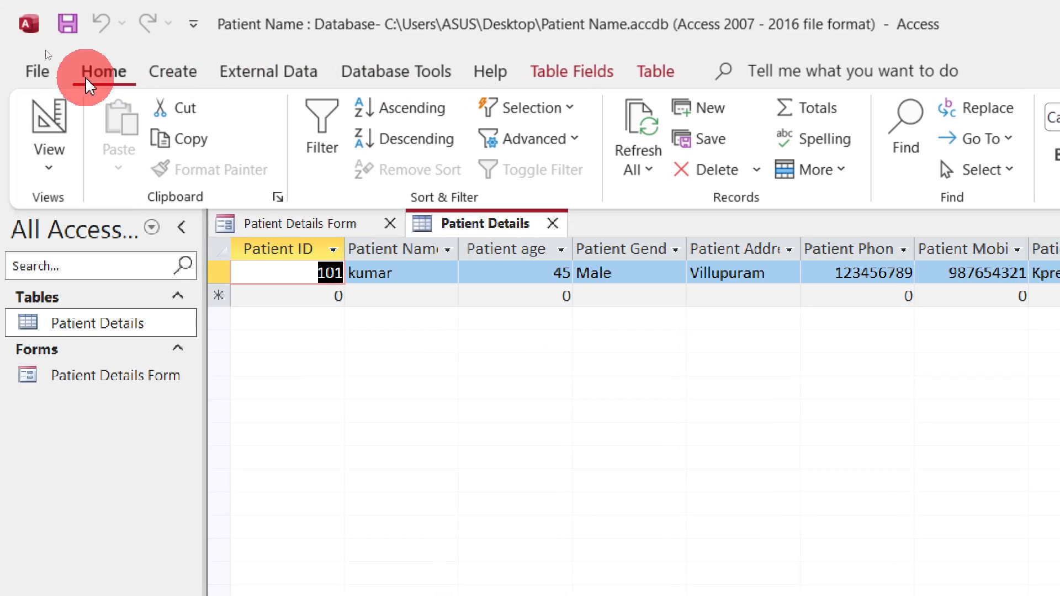
# - Browse the External Data options, reopen the table datasheet, and return to the exercise sheet
pyautogui.click(263, 72)
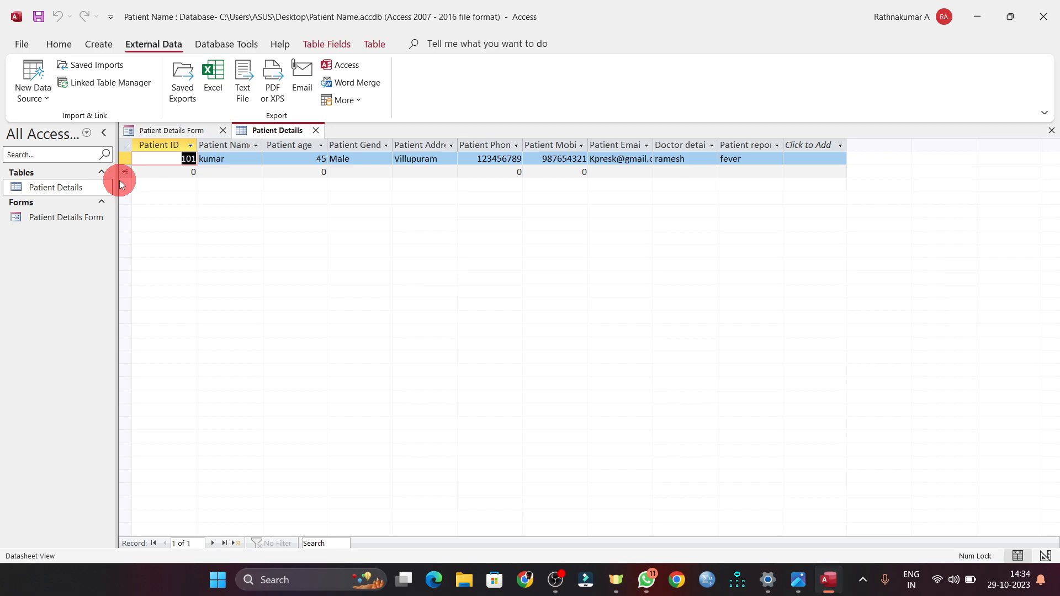
pyautogui.click(72, 221)
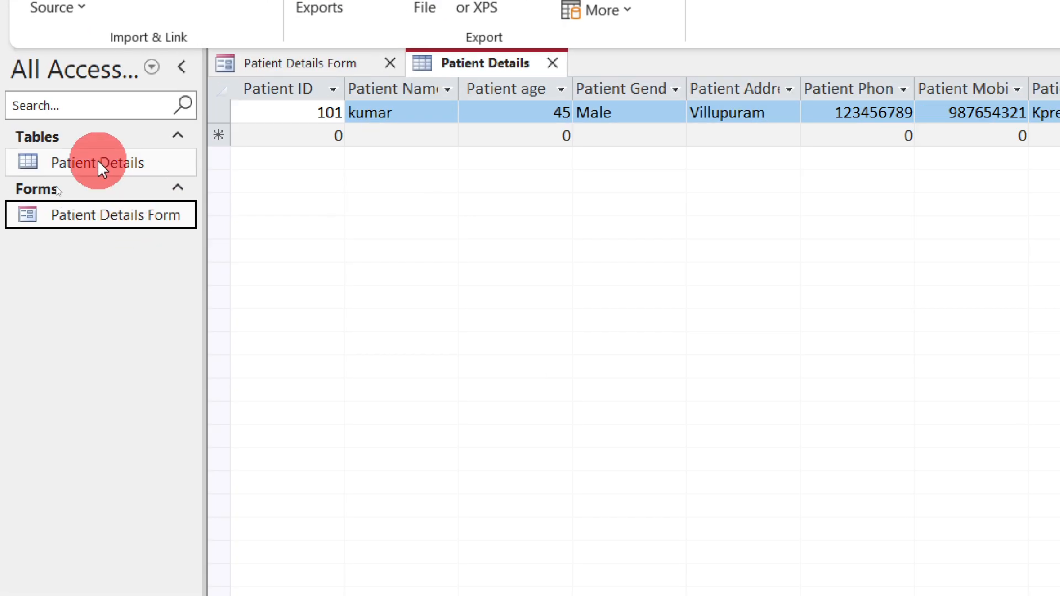
pyautogui.click(55, 186)
pyautogui.doubleClick(98, 162)
pyautogui.hotkey('alt', 'Tab')
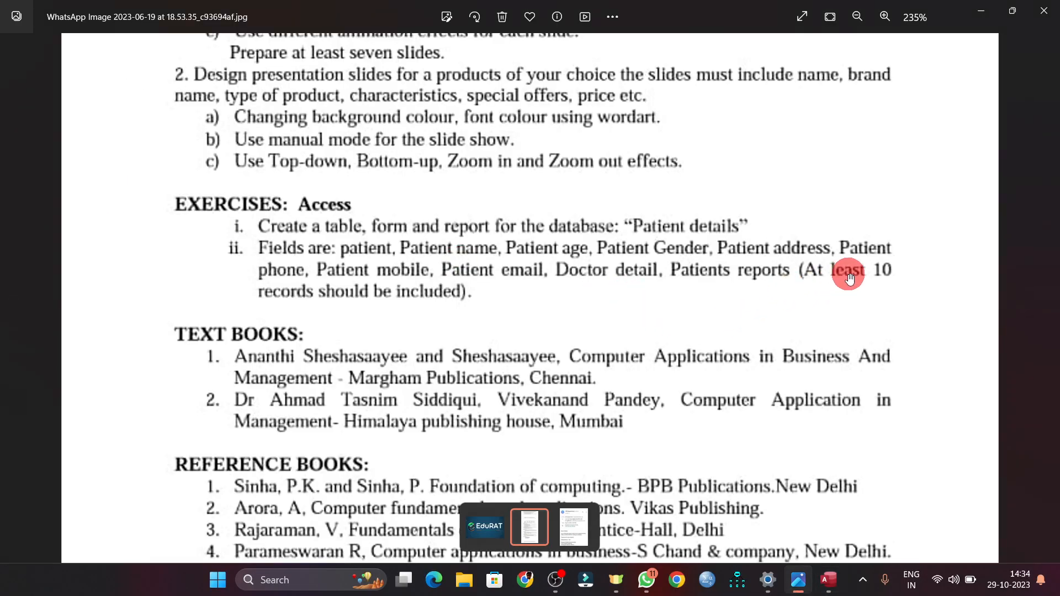